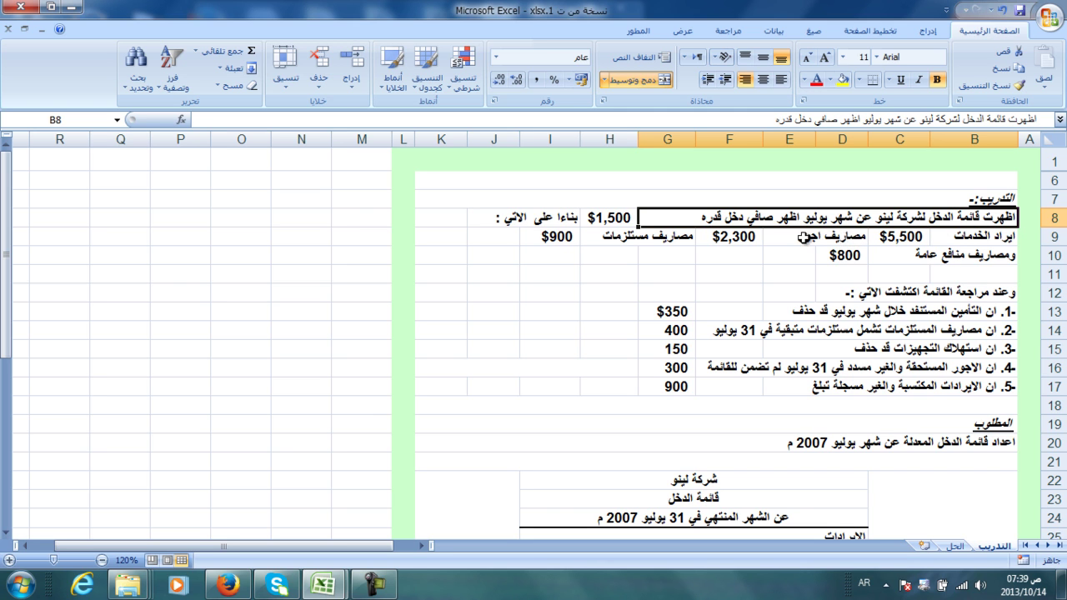
click(615, 220)
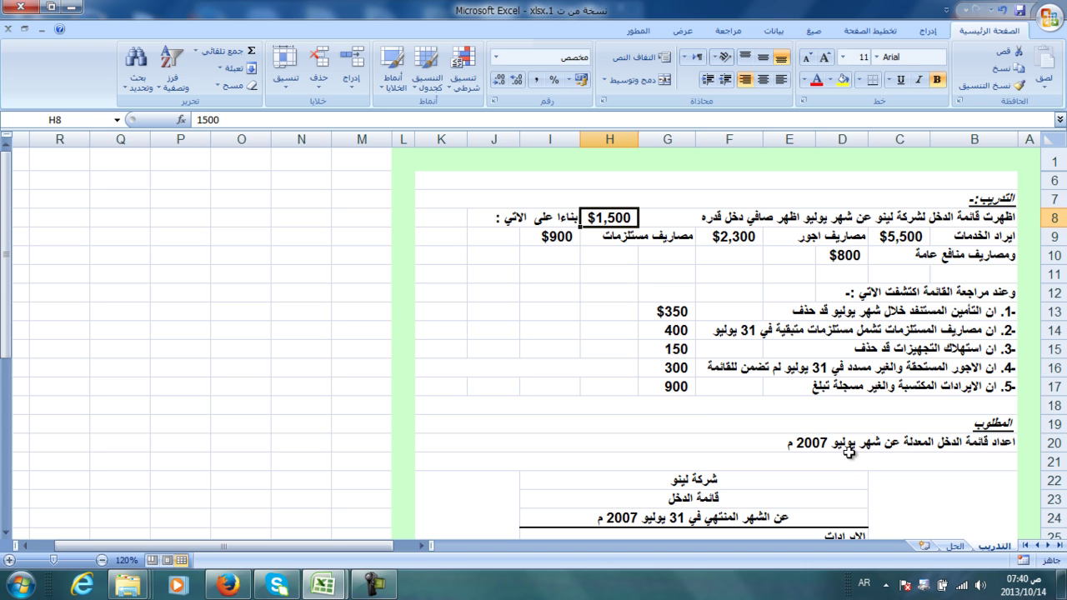
click(775, 480)
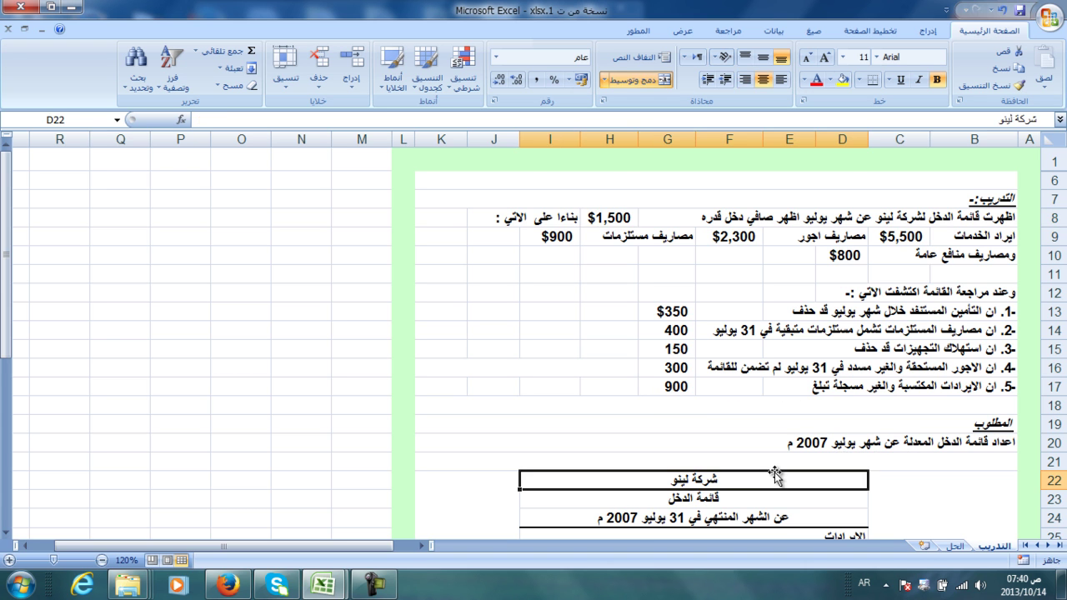
Fill the account name under الايرادات in D26 with a reference to the service revenue label in B9
scroll(775, 474, down, 3)
scroll(775, 475, down, 1)
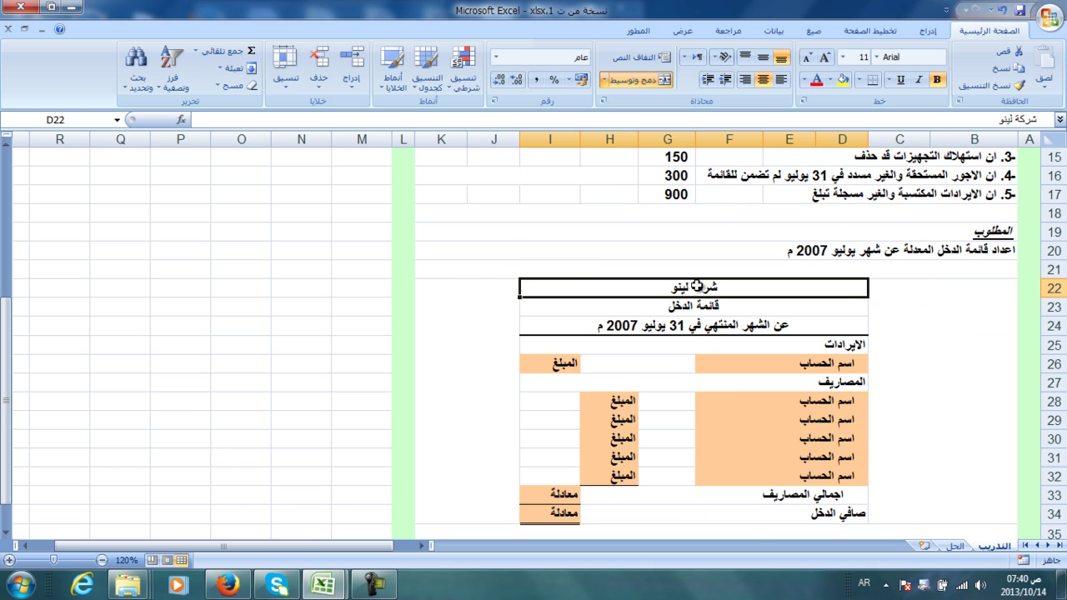
click(719, 331)
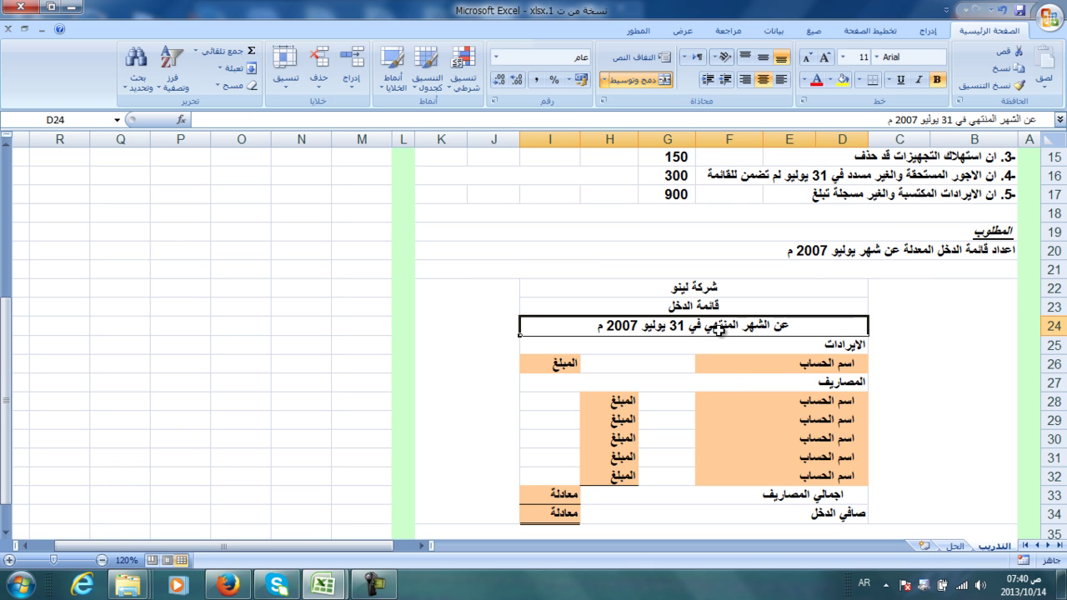
click(786, 362)
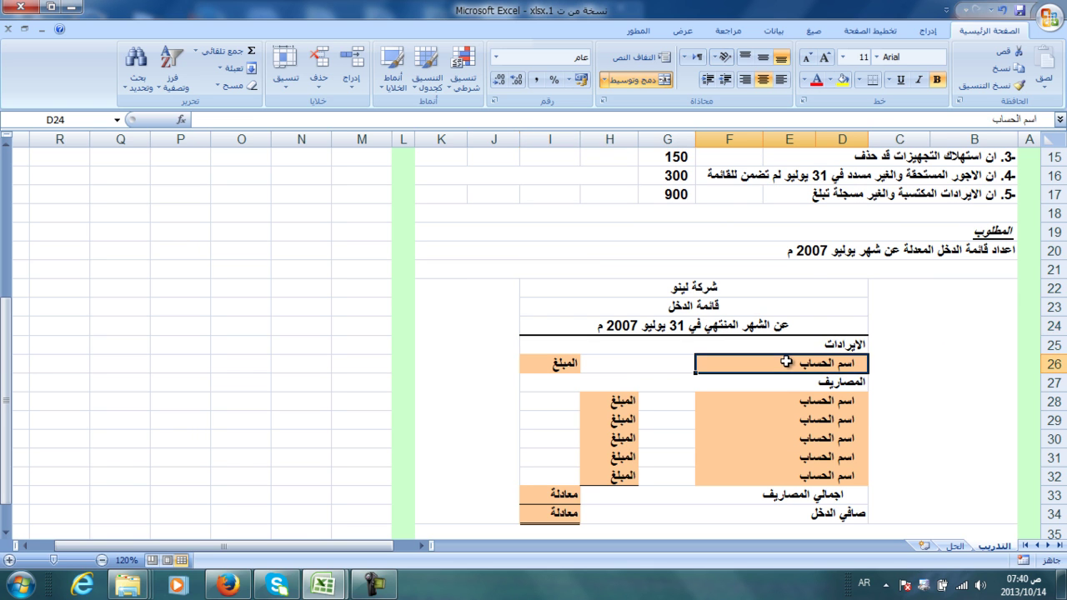
text(=)
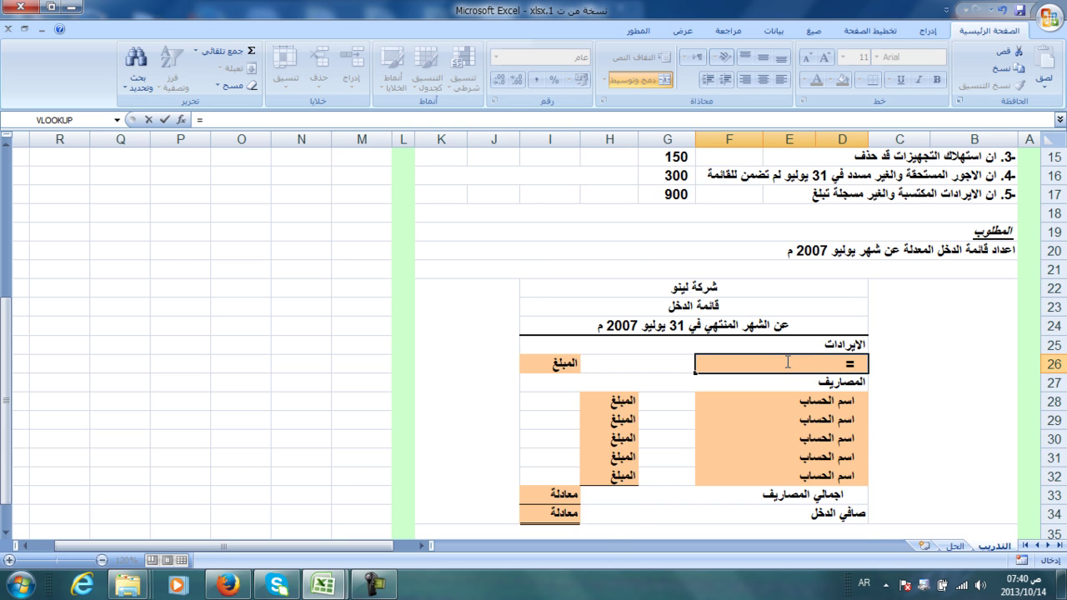
scroll(788, 362, up, 3)
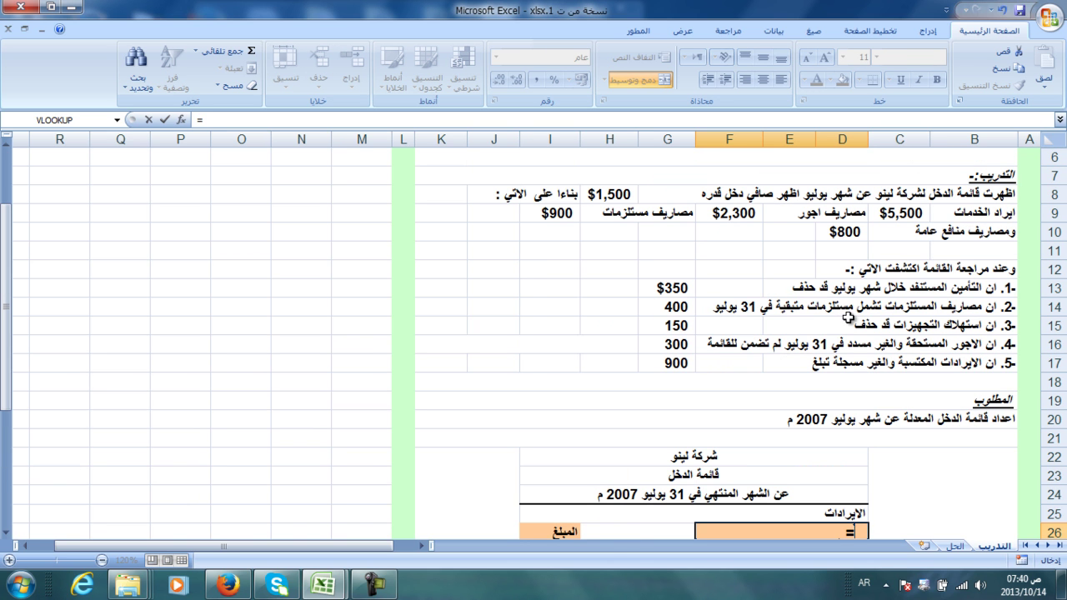
click(1003, 215)
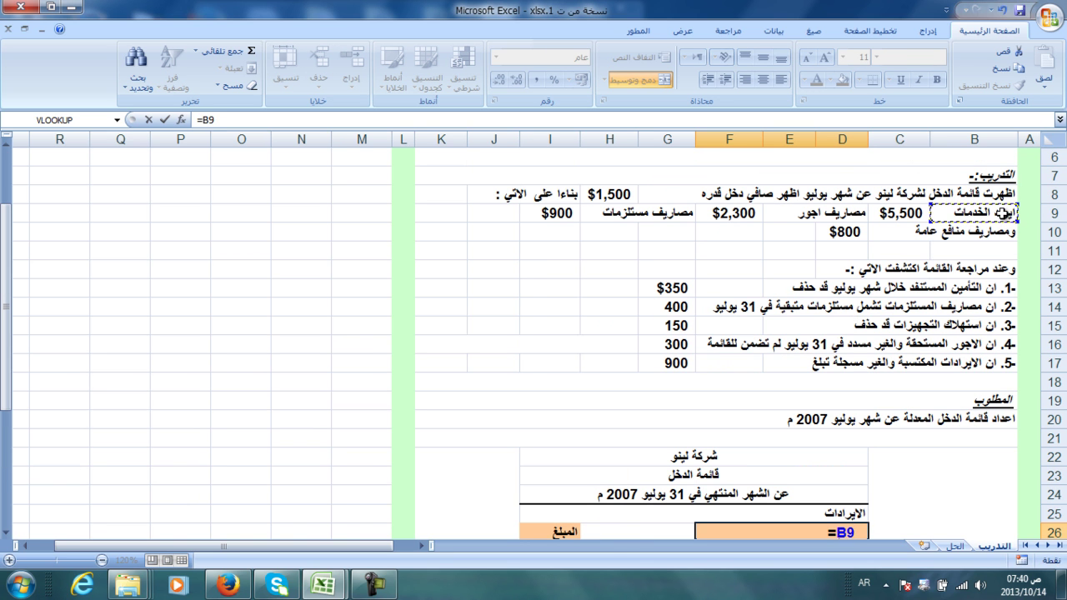
key(Return)
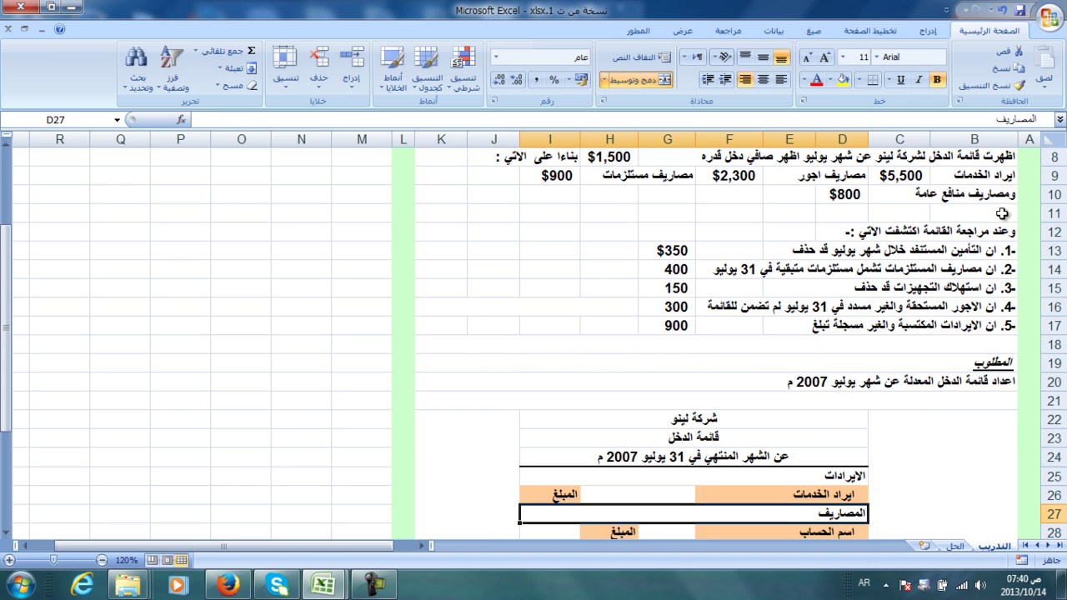
Set the service revenue amount in I26 to a reference to the figure in C9
click(542, 490)
text(=)
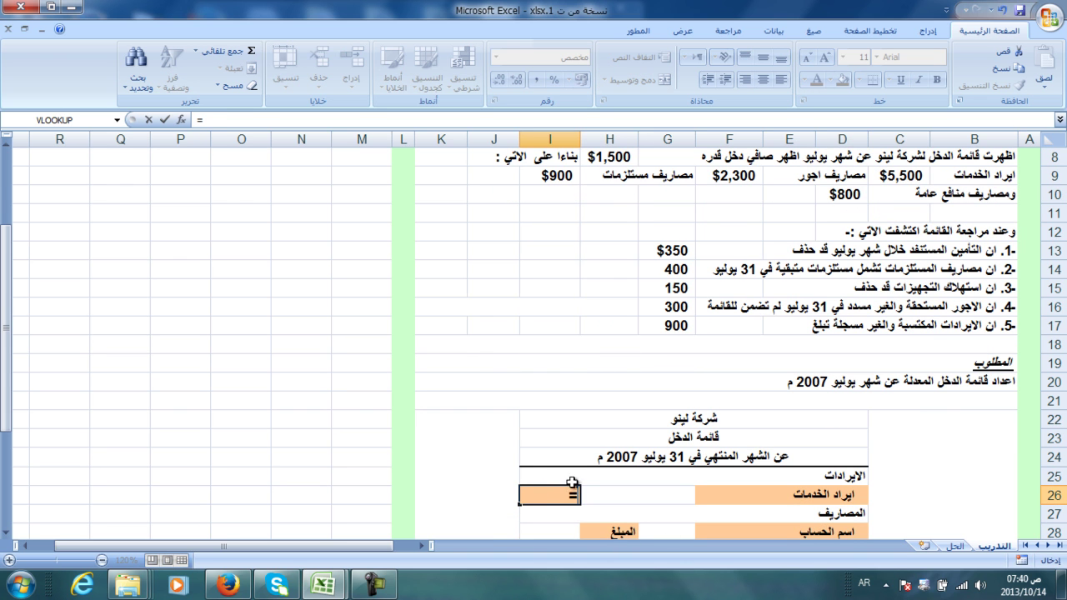
click(917, 178)
key(Return)
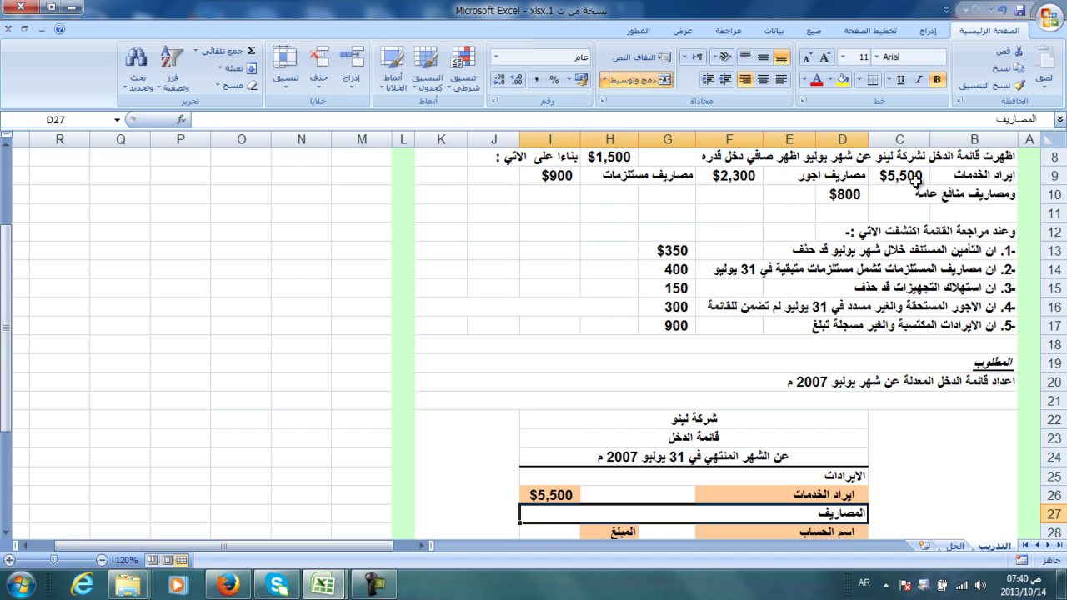
Fill the first expense account name in D28 with a reference to the مصاريف اجور label in D9
scroll(904, 188, down, 1)
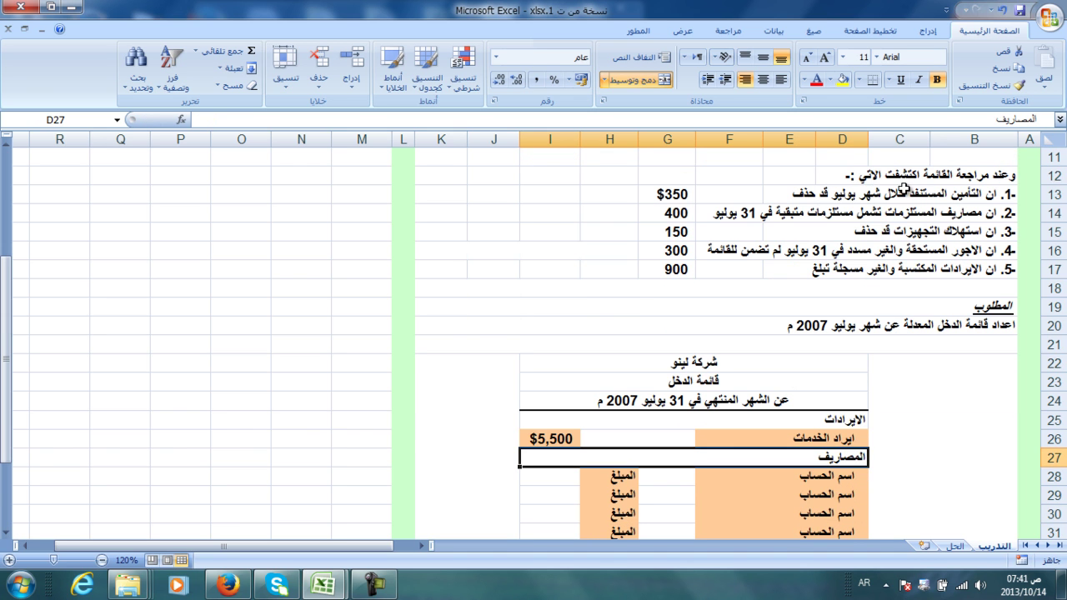
click(829, 485)
text(=)
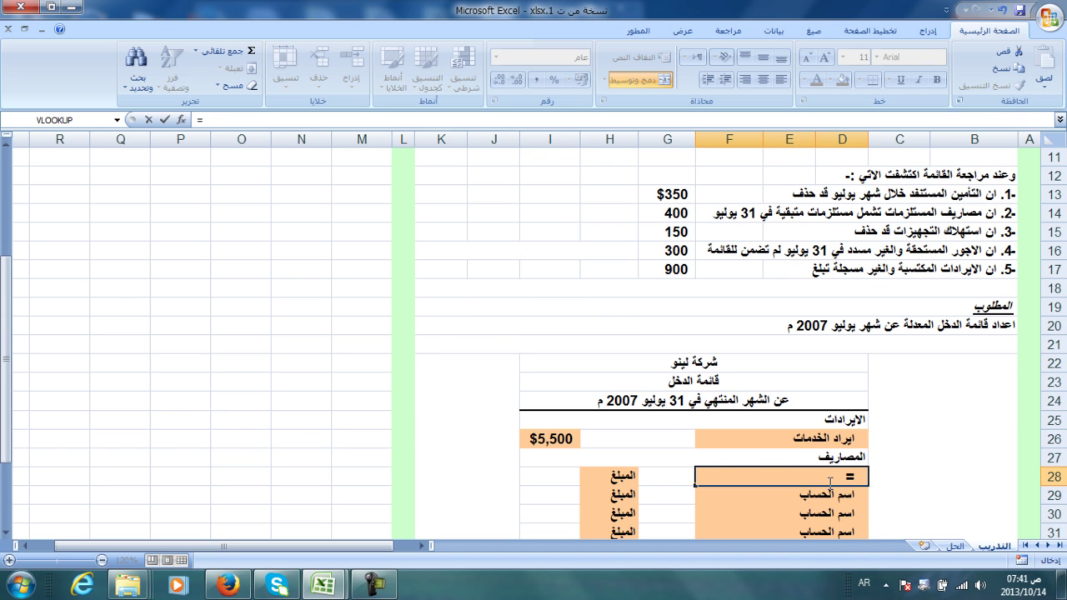
scroll(830, 482, up, 1)
click(817, 177)
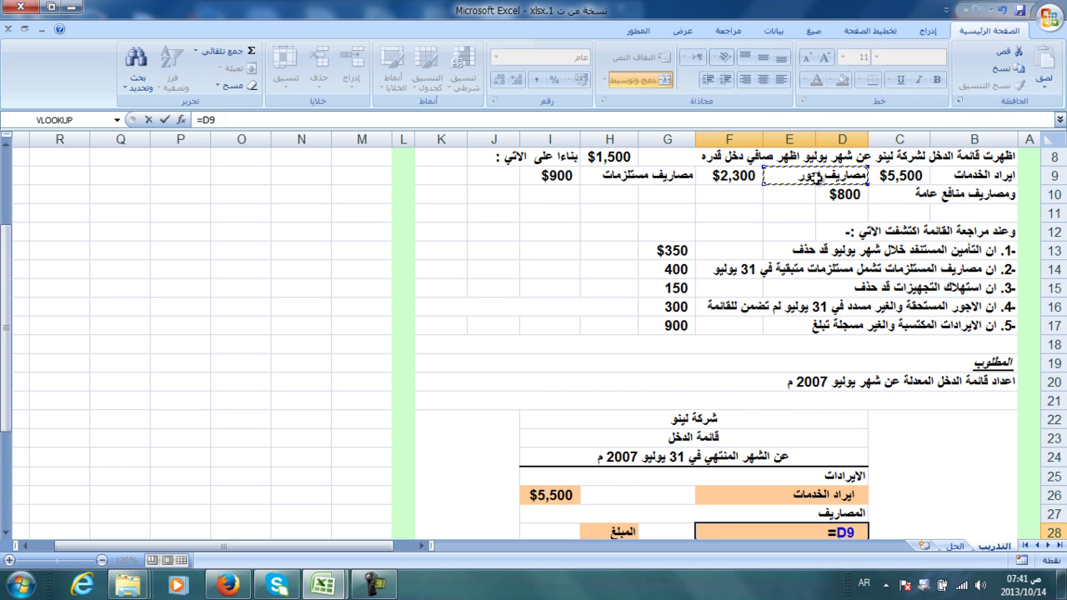
key(Return)
Set the wages expense amount in H28 to a reference to the figure in F9
click(632, 496)
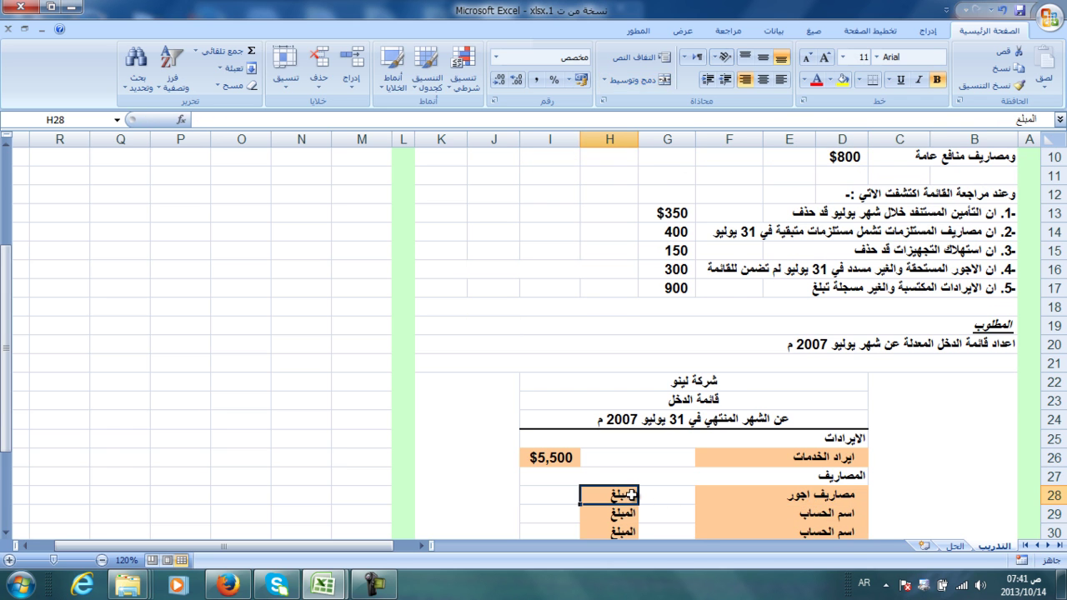
text(=)
scroll(632, 495, up, 2)
click(722, 240)
key(Return)
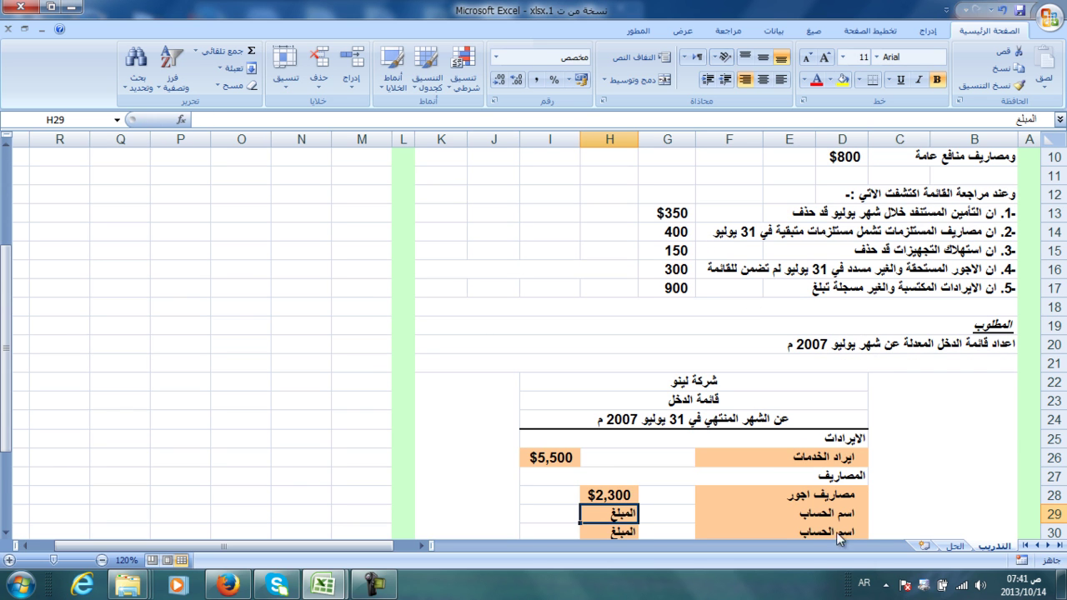
Fill the second expense account name in D29 with a reference to the مصاريف مستلزمات label in G9
click(828, 510)
text(=)
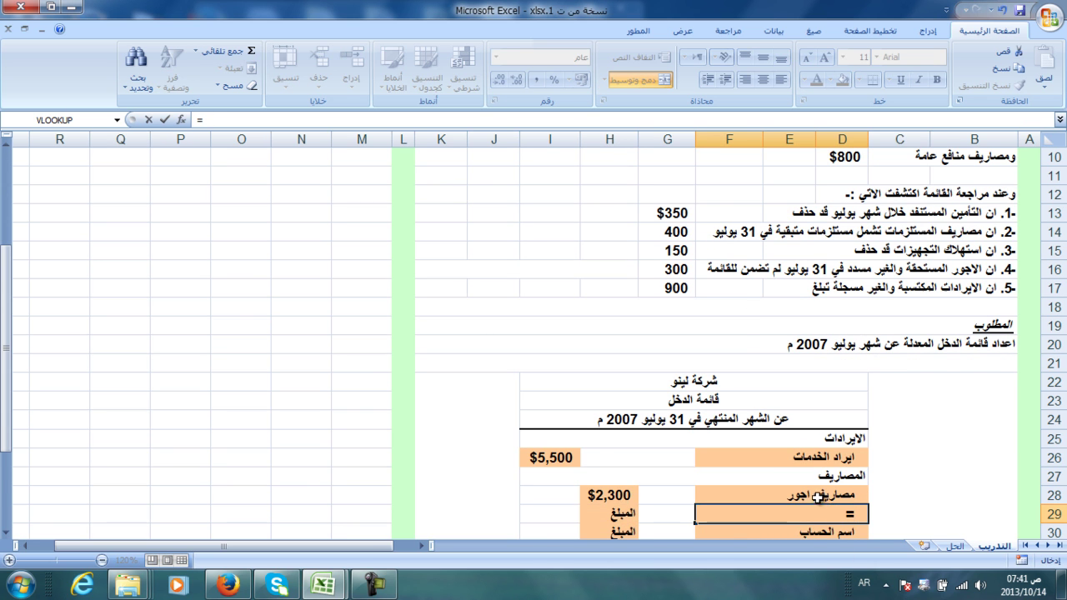
scroll(659, 218, up, 2)
click(659, 218)
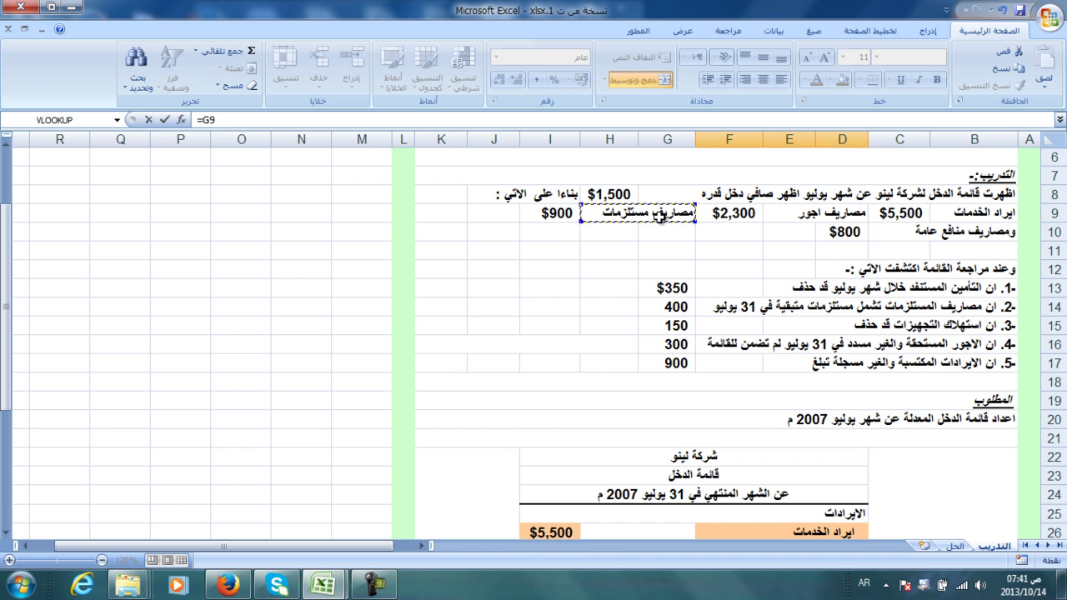
key(Return)
Set the supplies expense amount in H29 to a reference to the figure in I9
click(637, 497)
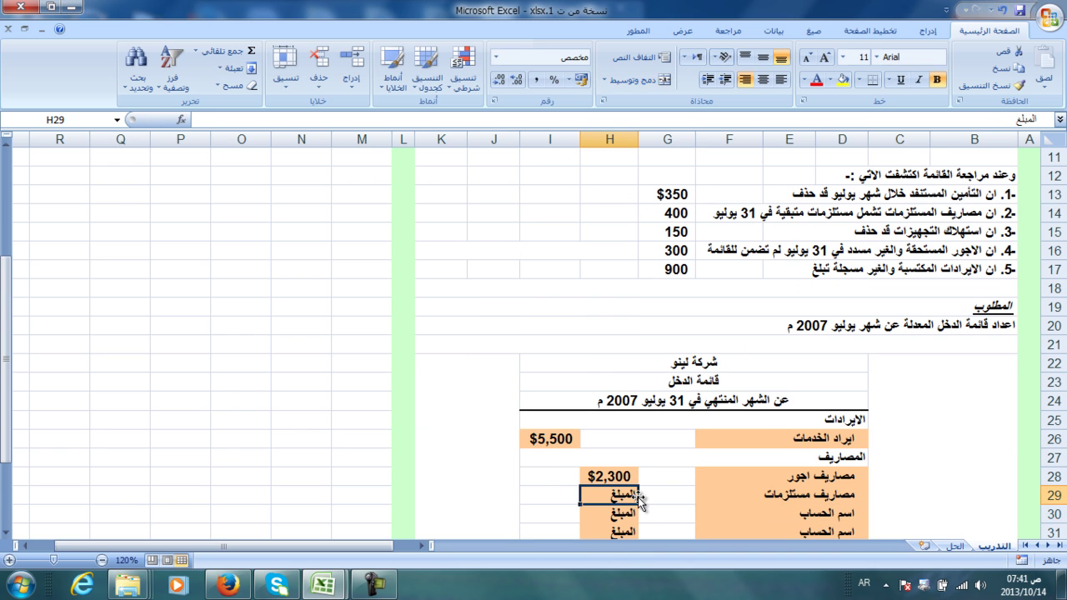
text(=)
scroll(638, 496, up, 1)
scroll(637, 497, up, 1)
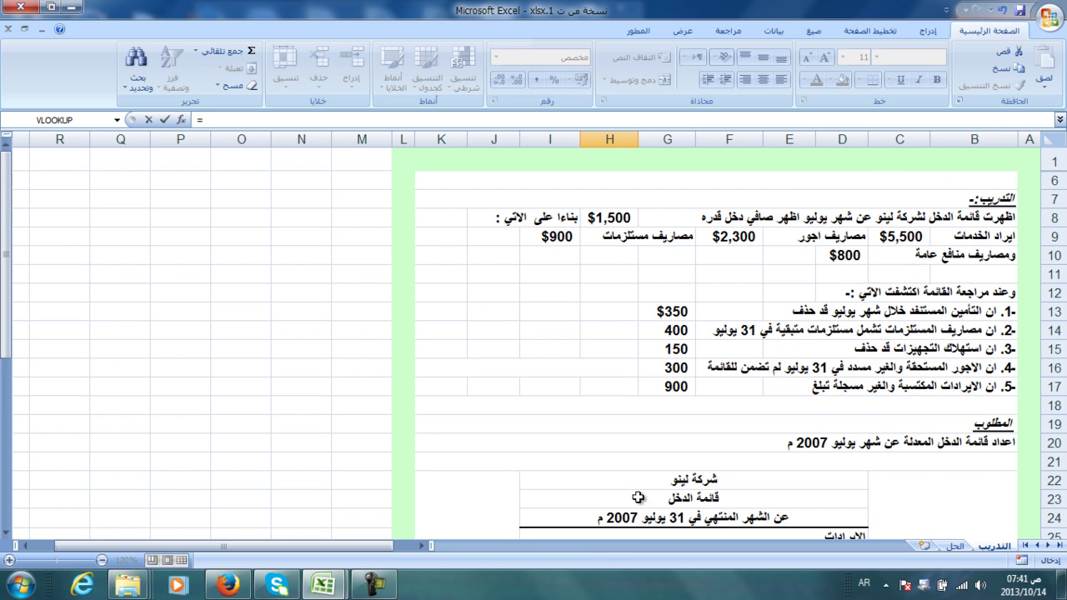
click(552, 238)
key(Return)
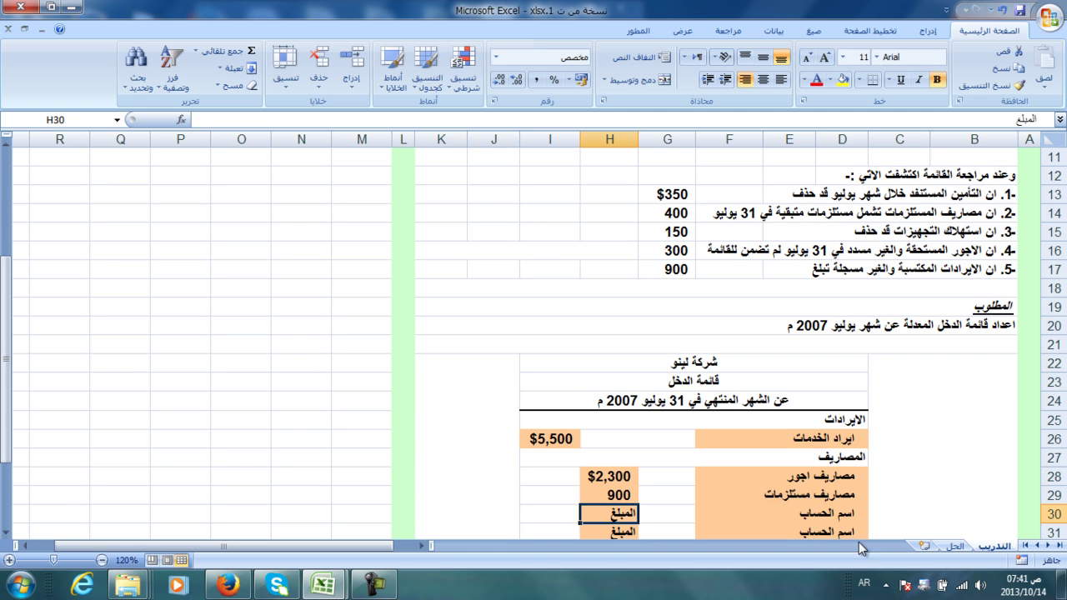
Fill the third expense account name in D30 with a reference to the utilities expense label in B10
click(846, 514)
text(=)
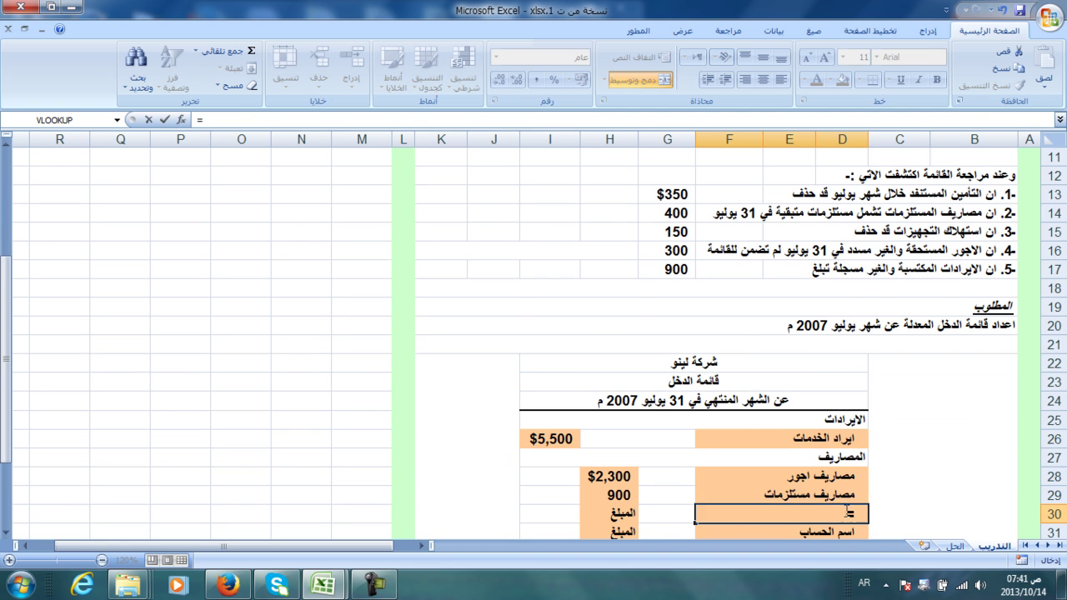
scroll(846, 514, up, 2)
click(976, 256)
key(Return)
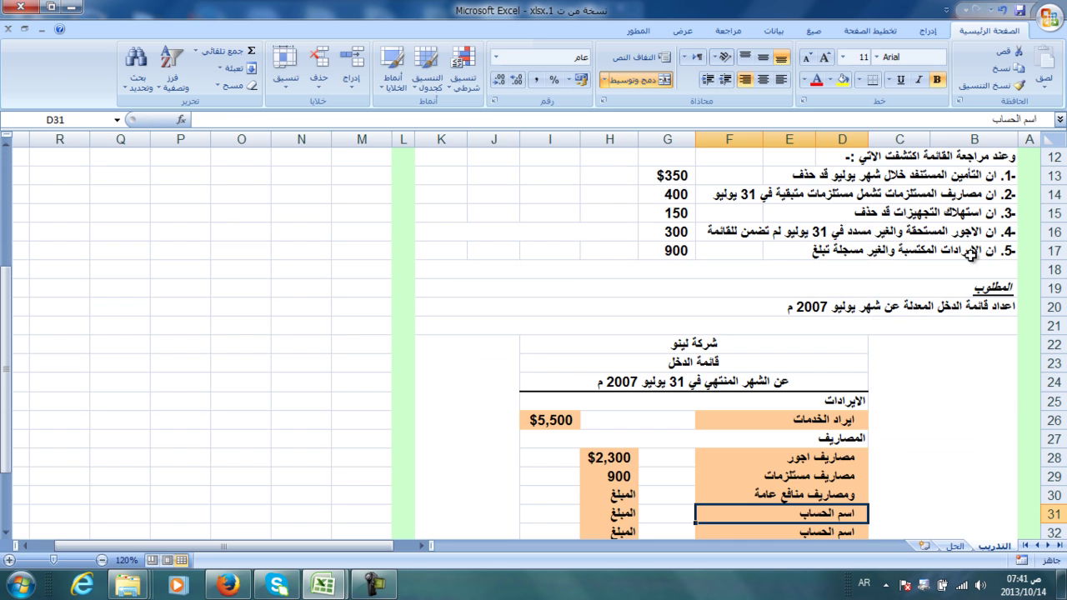
Set the utilities expense amount in H30 to a reference to the figure in D10
click(621, 493)
text(=)
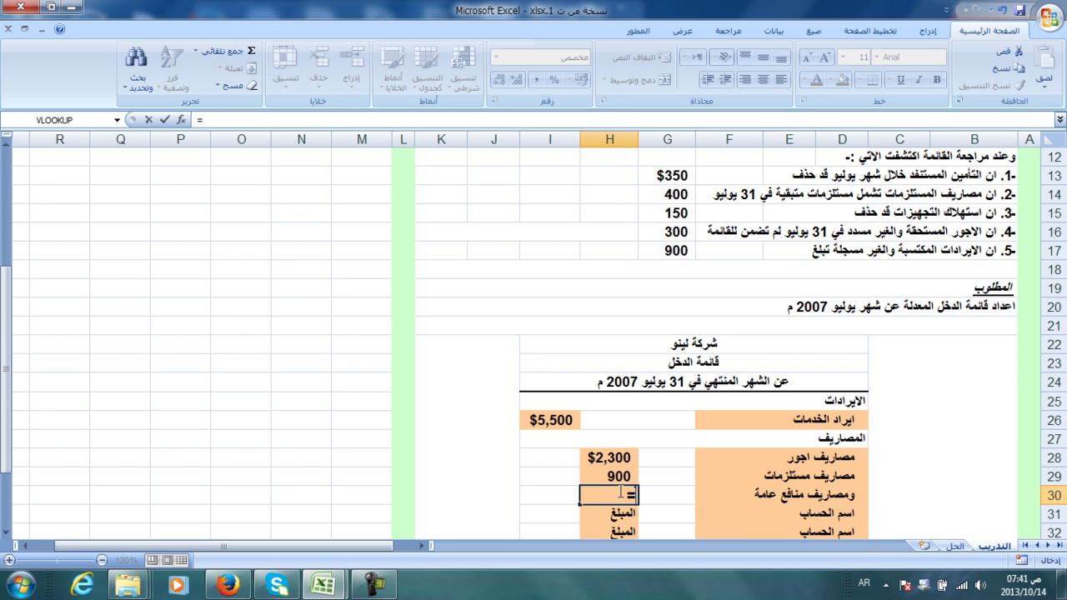
scroll(621, 467, up, 3)
click(850, 264)
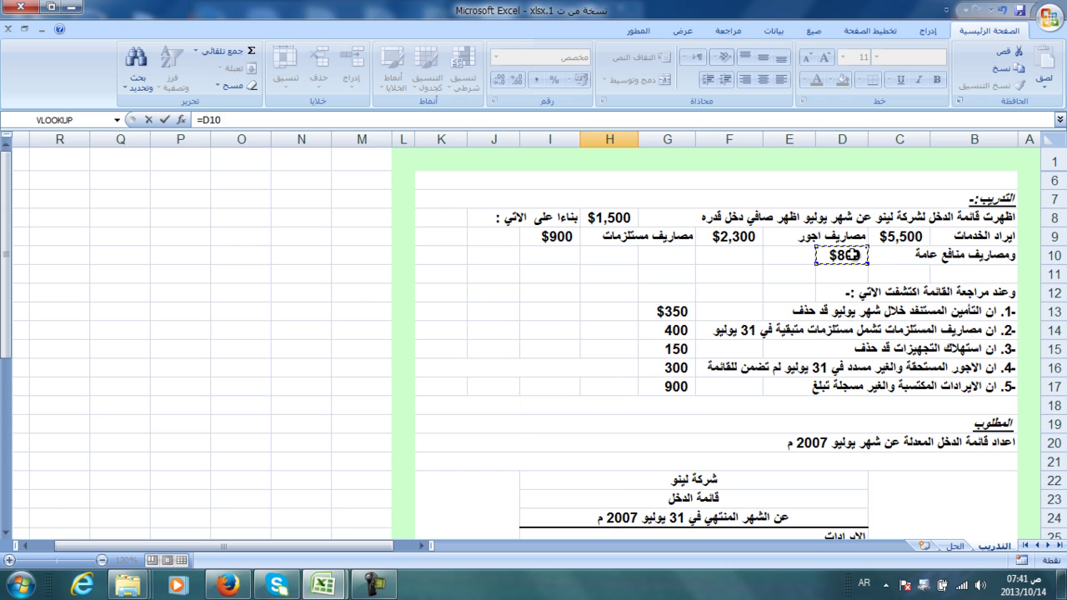
key(Return)
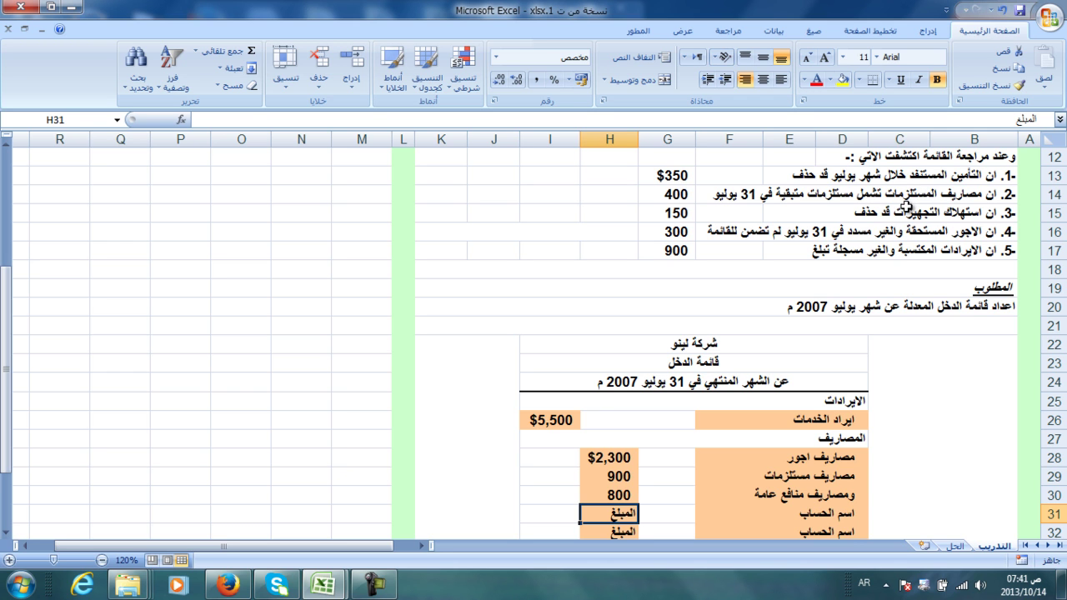
Enter مصاريف تأمين as the fourth expense account name in D31
click(687, 179)
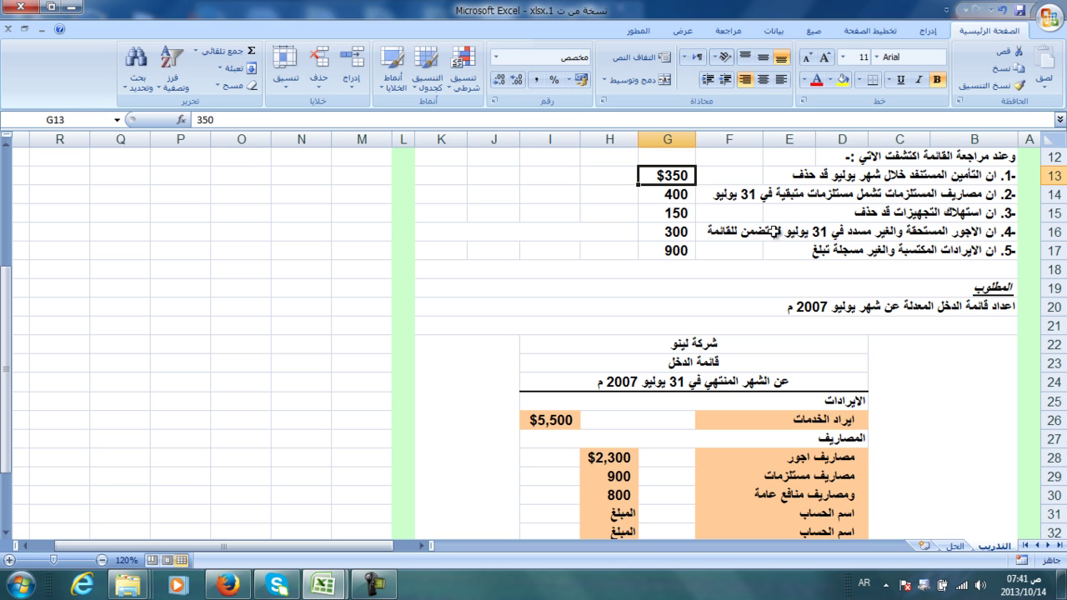
click(852, 514)
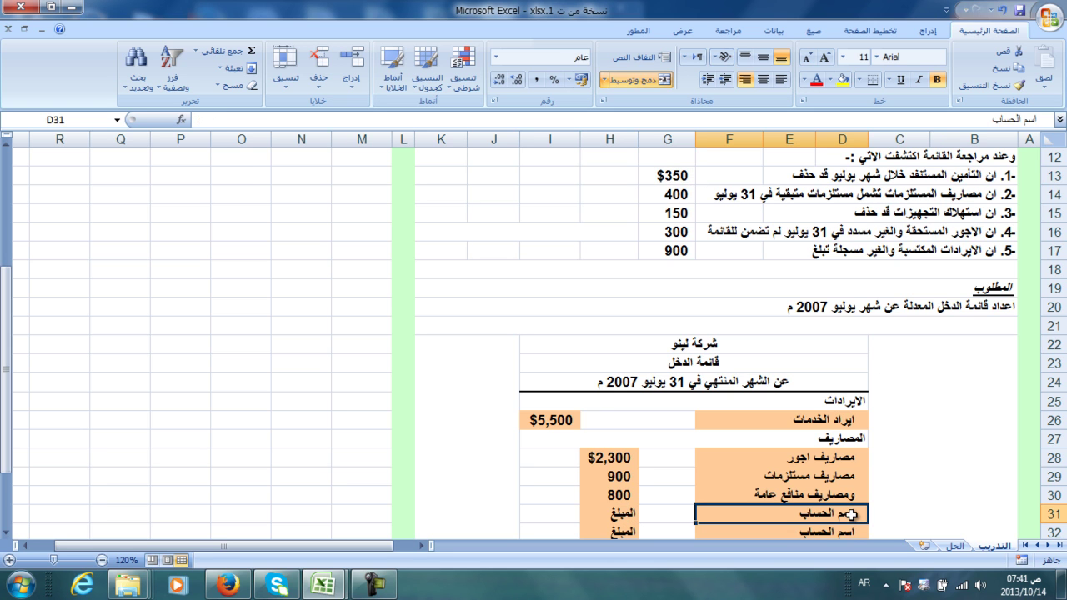
text(مصاريف)
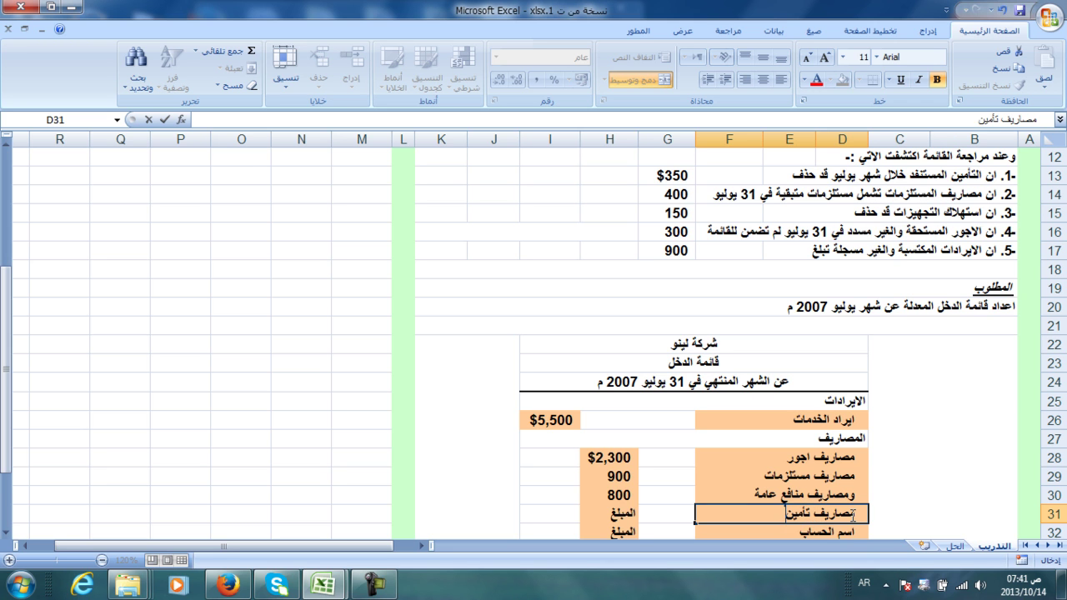
text( تأمين)
key(Tab)
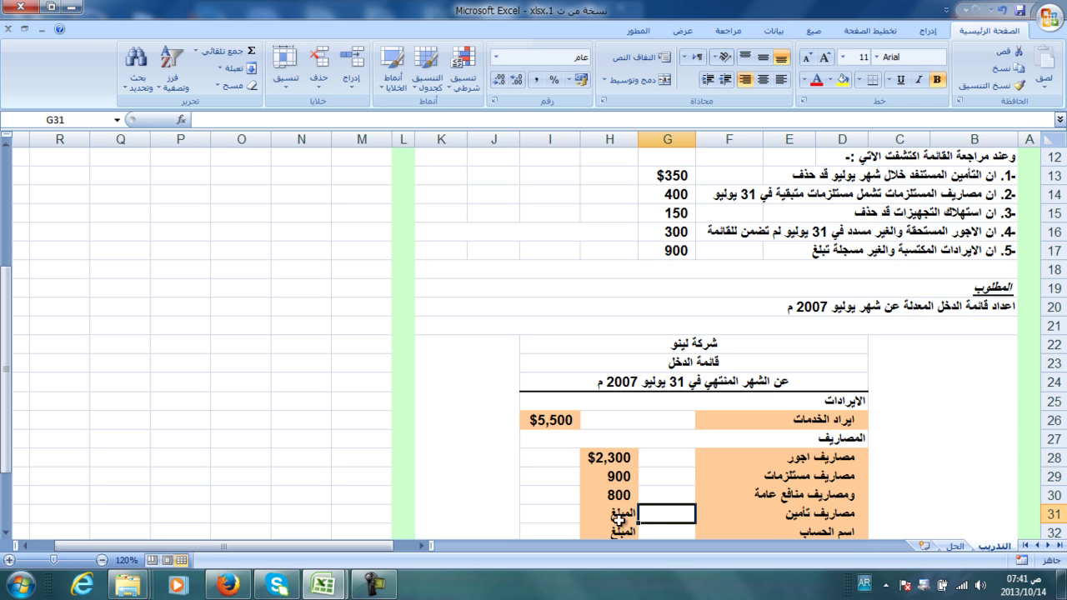
Set the insurance expense amount in H31 to a reference to the expired insurance figure in G13
click(619, 515)
text(=)
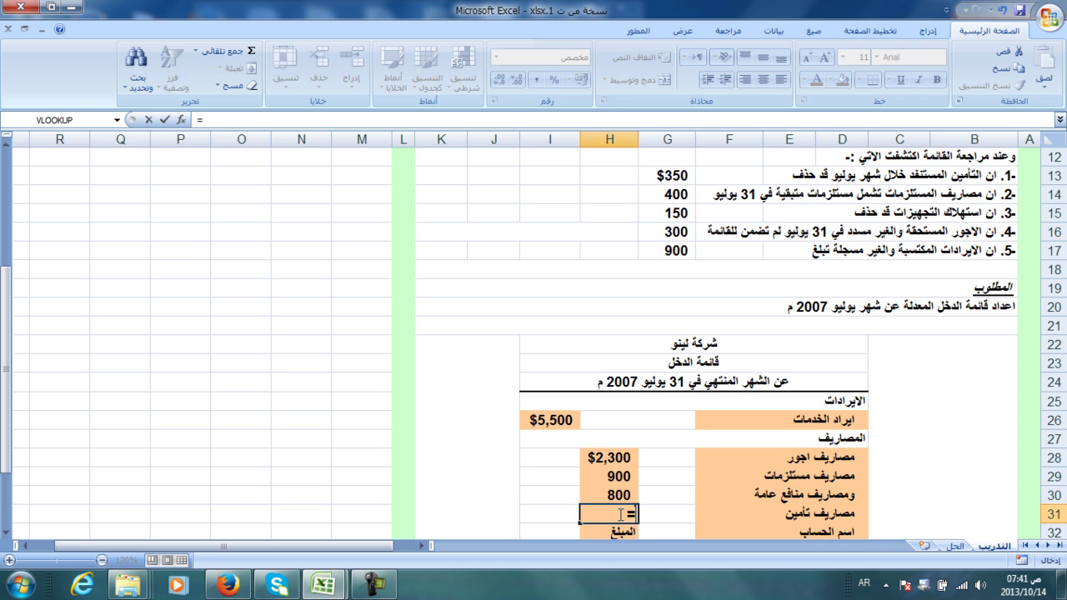
click(675, 172)
key(Return)
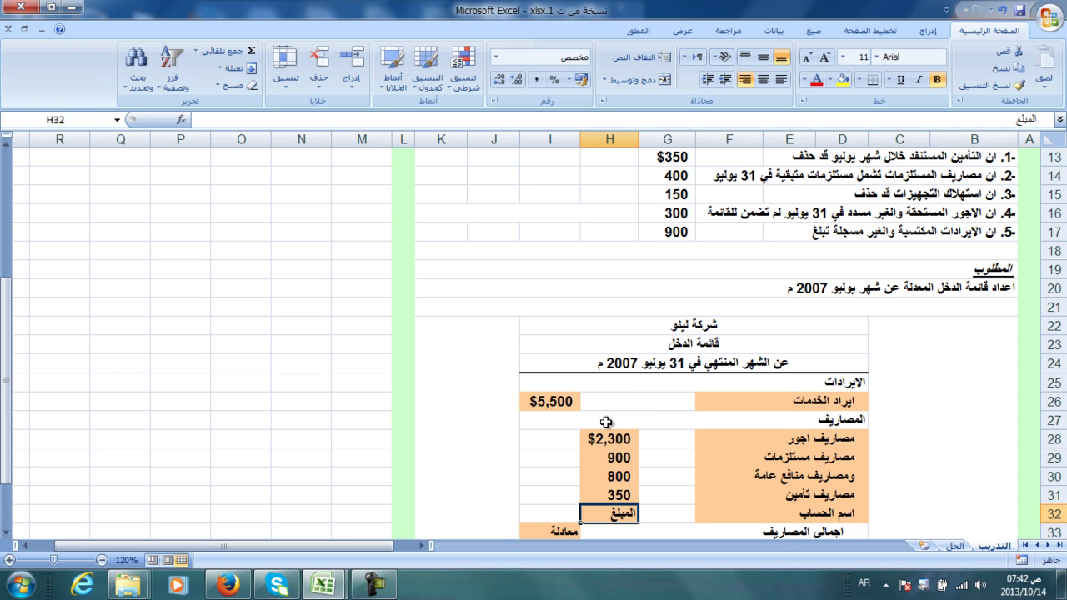
Subtract the remaining supplies in G14 from the supplies expense in H29, making the formula =I9-G14
click(617, 454)
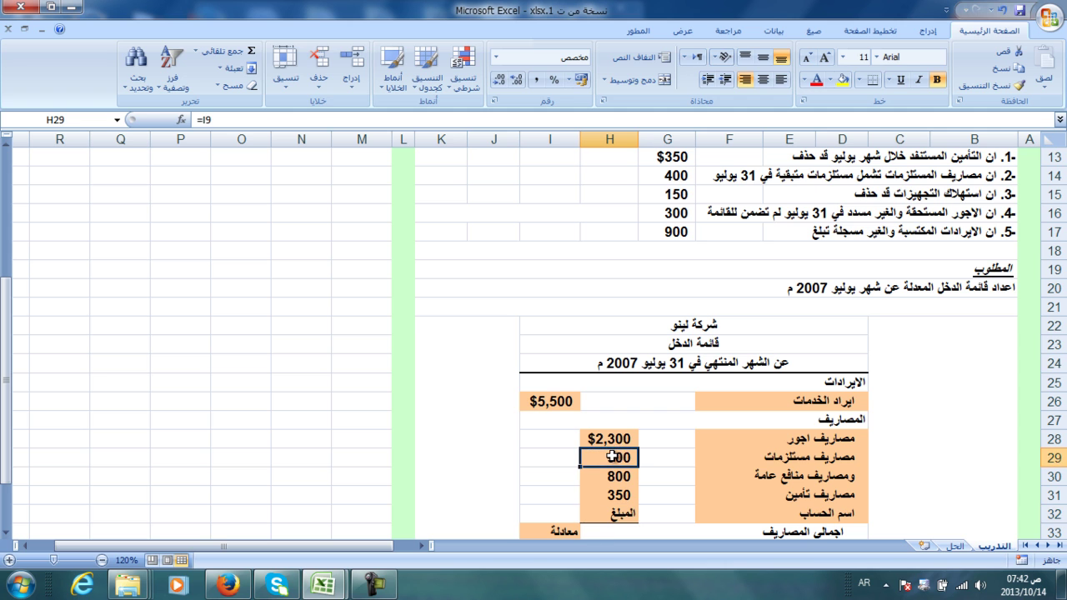
text(=I9)
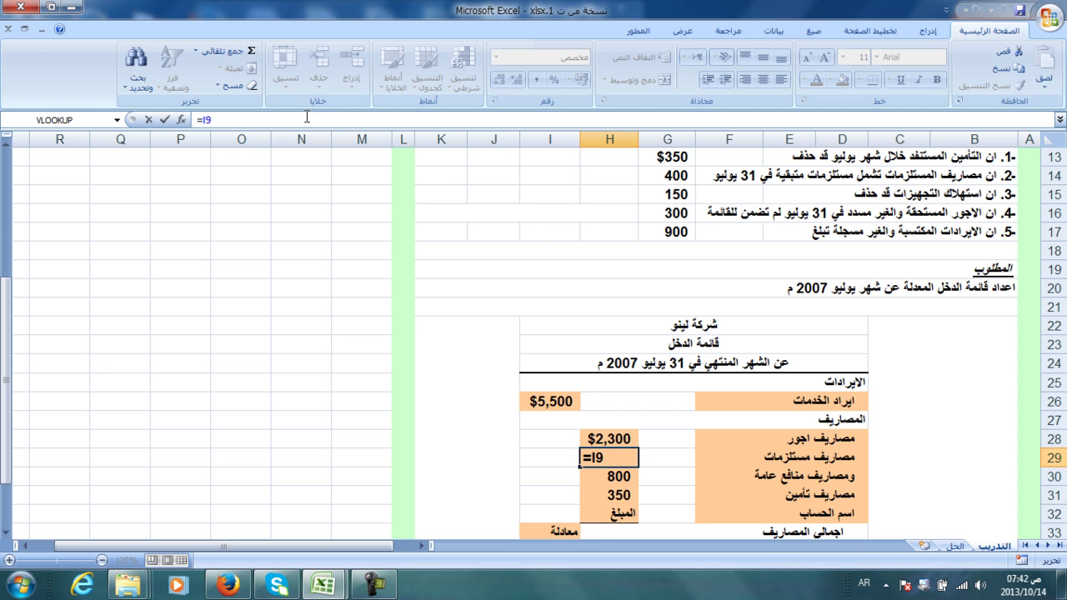
text(-)
click(667, 176)
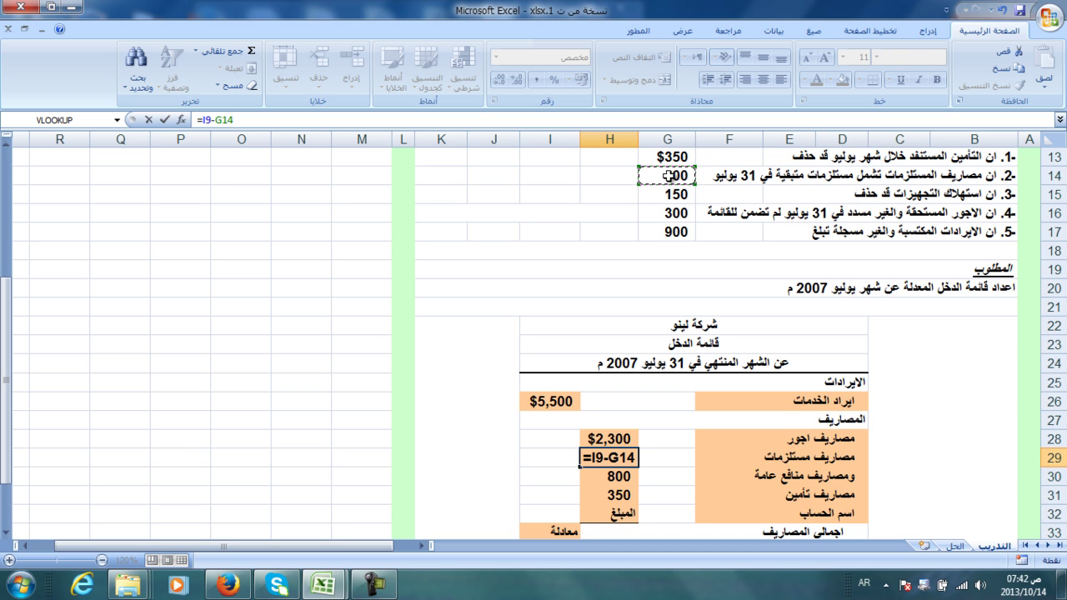
key(Return)
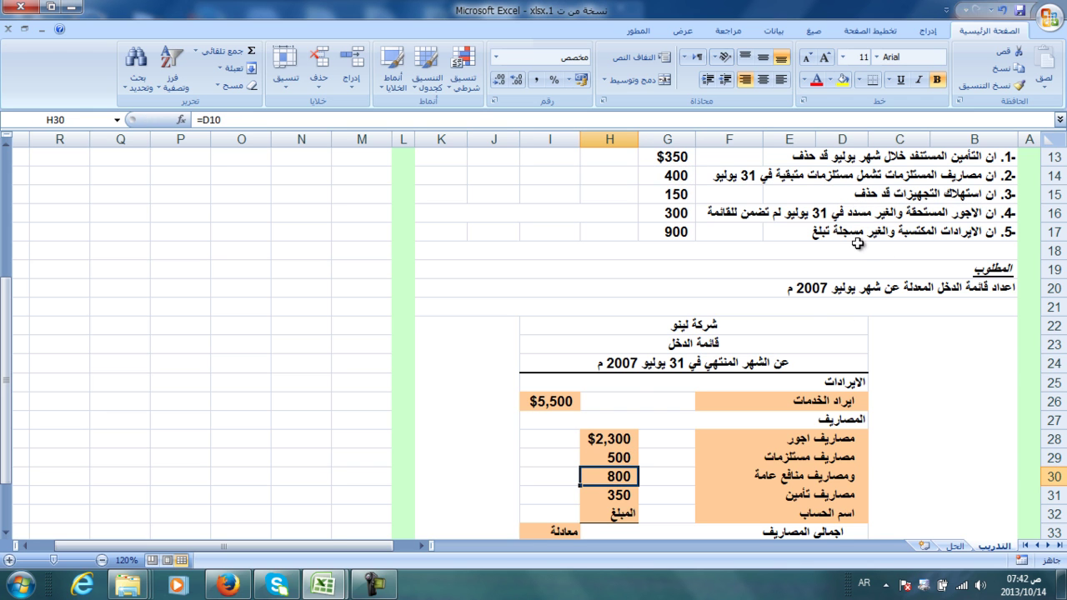
Enter مصاريف استهلاك as the fifth expense account name in D32
scroll(860, 259, down, 2)
click(836, 401)
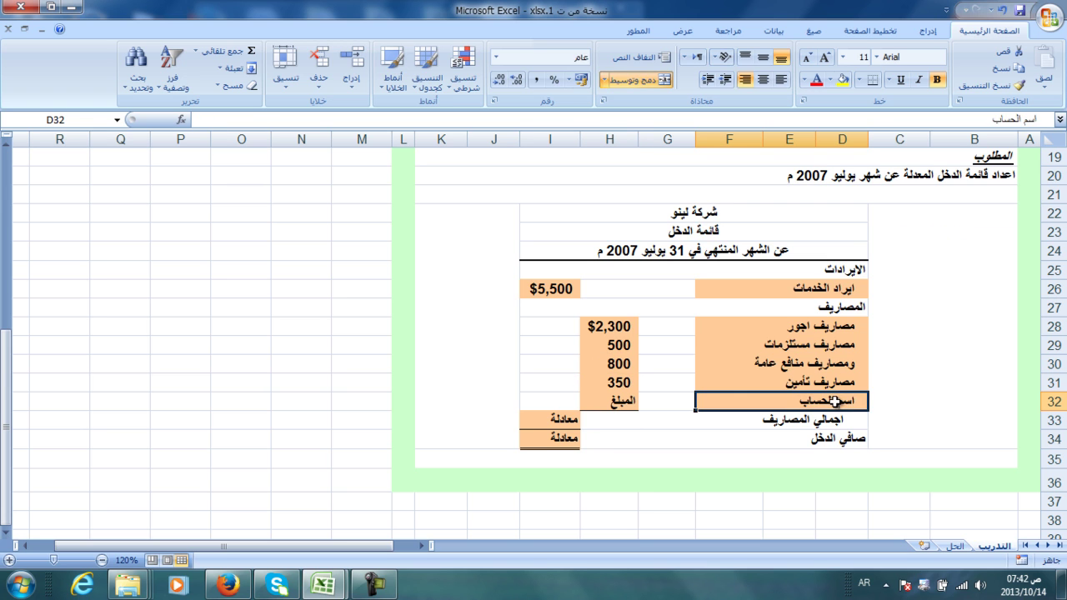
text(مصاريف)
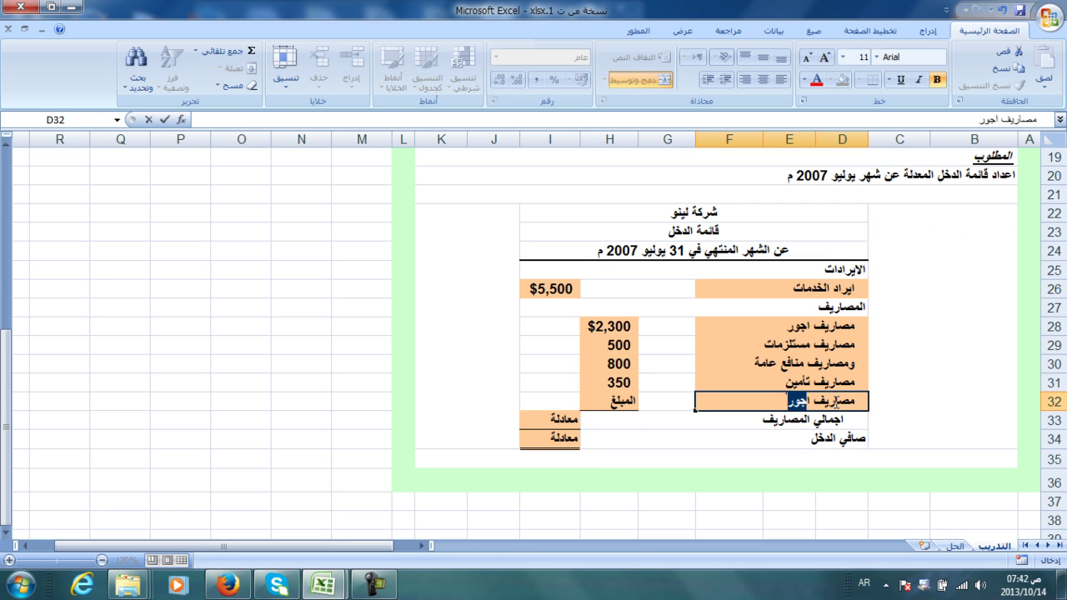
text( استهلاك)
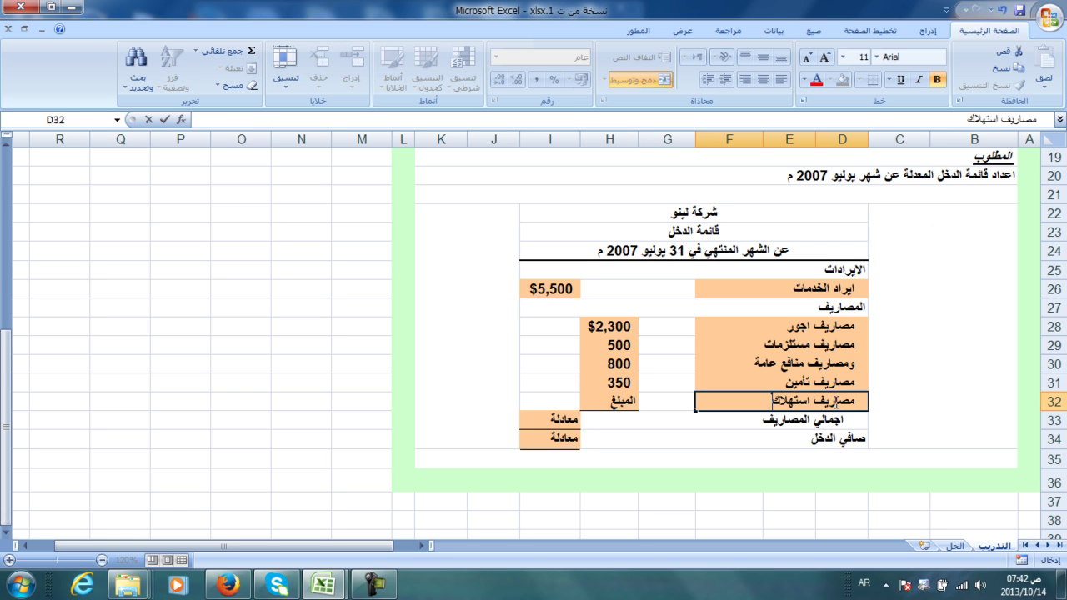
Set the depreciation expense amount in H32 to a reference to the equipment depreciation figure in G15
click(623, 402)
text(=)
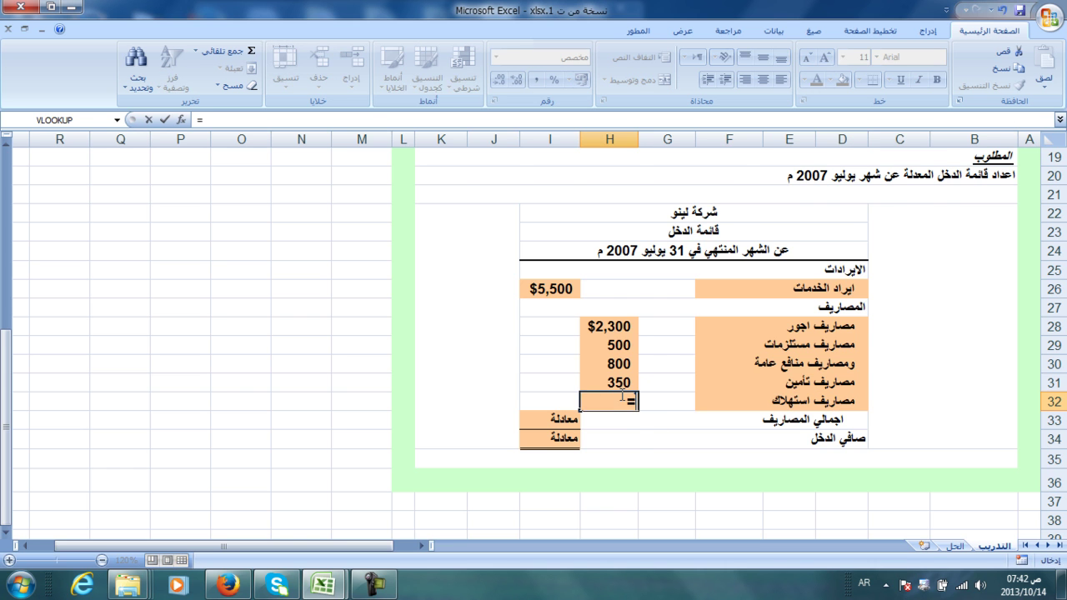
scroll(623, 398, up, 2)
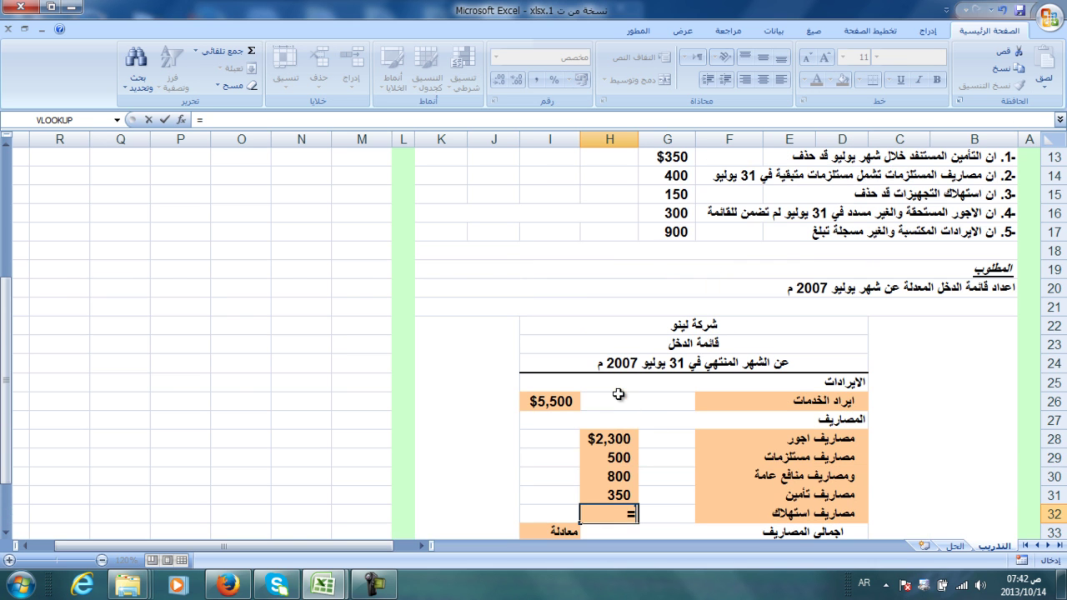
click(689, 196)
key(Return)
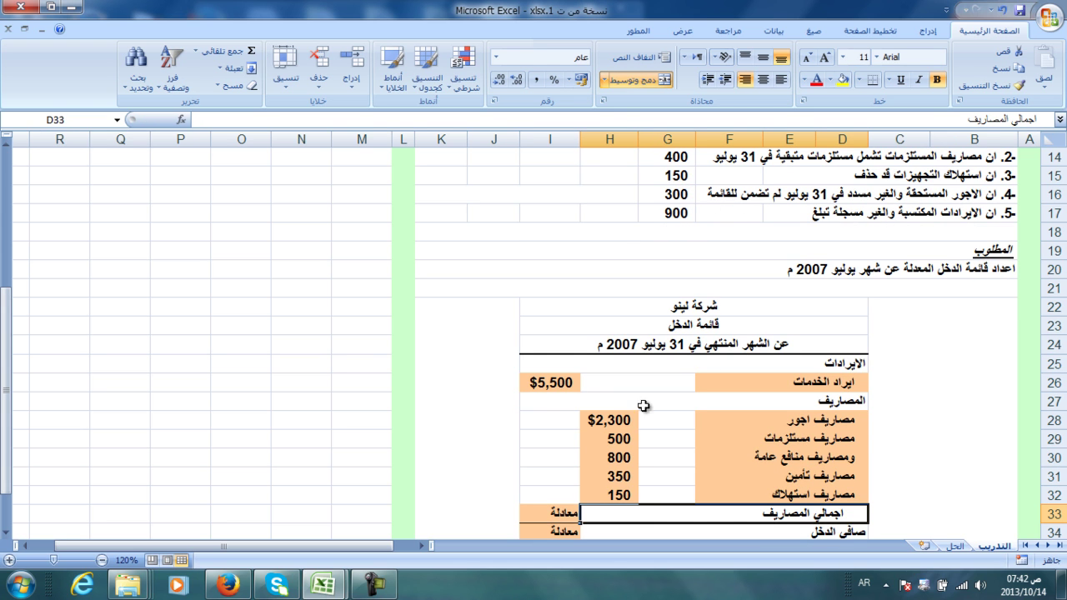
Add the accrued unpaid wages in G16 to the wages expense in H28, making the formula =F9+G16
click(615, 421)
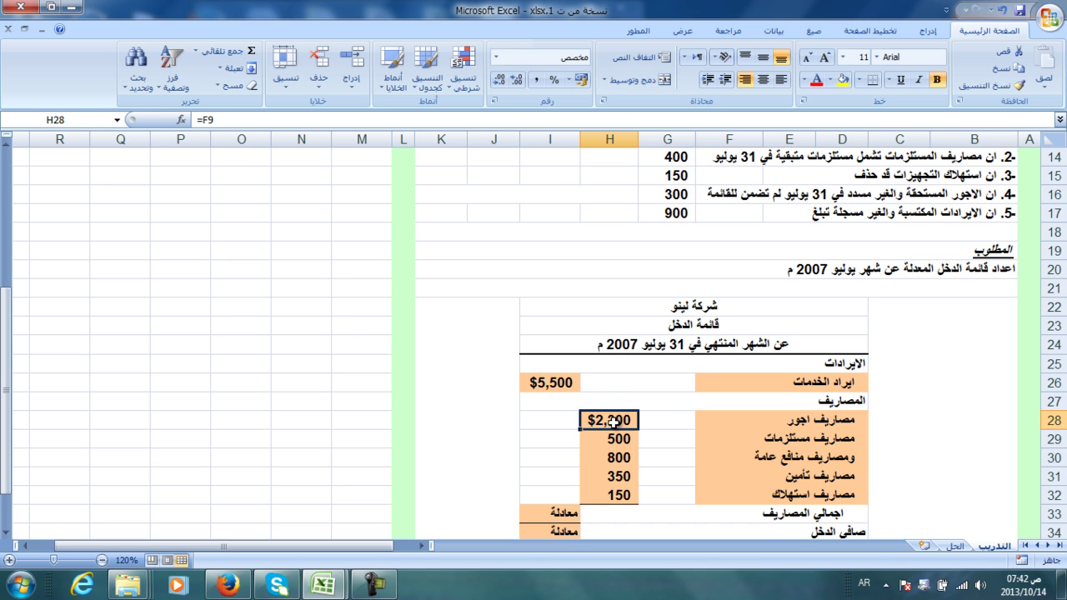
click(359, 119)
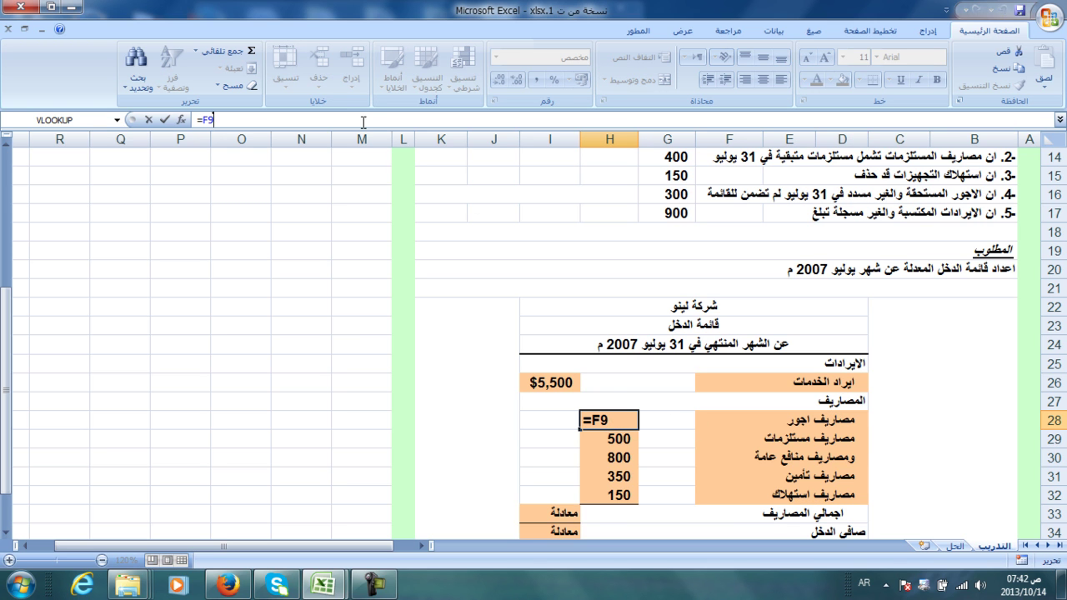
text(+)
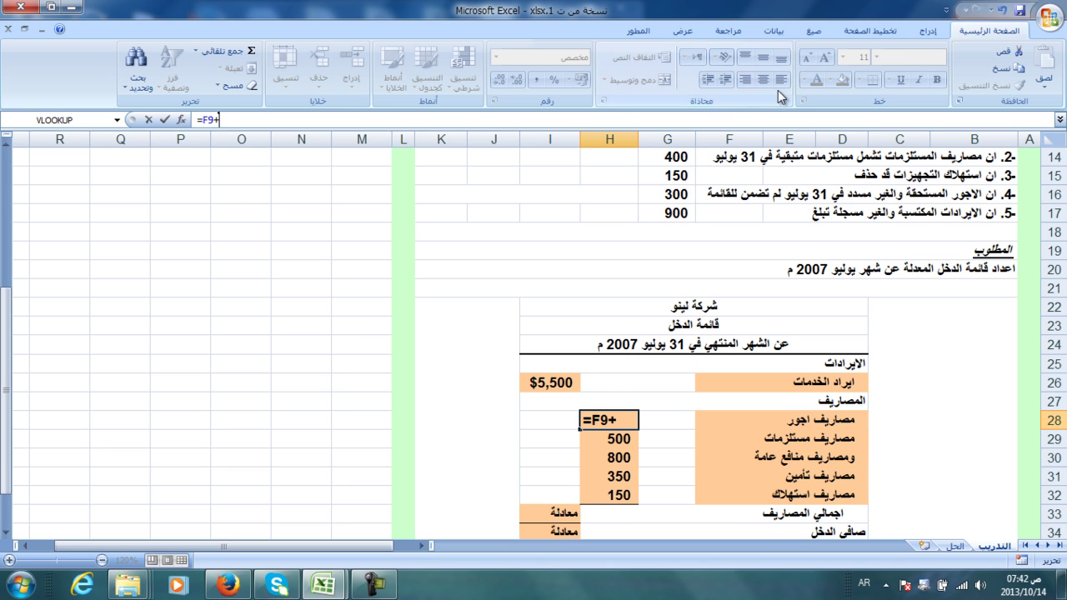
click(667, 195)
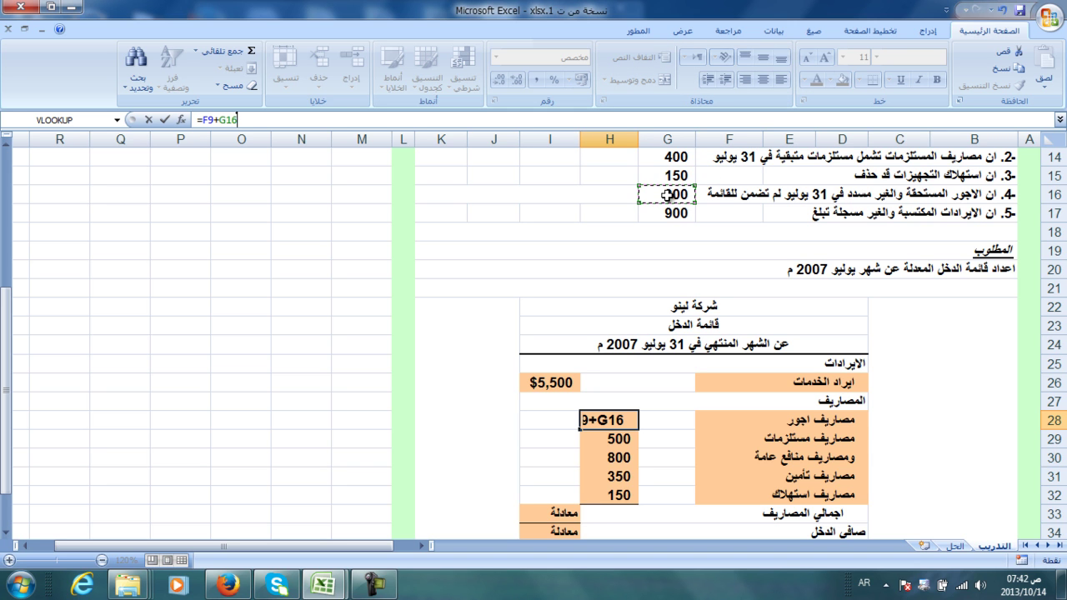
key(Return)
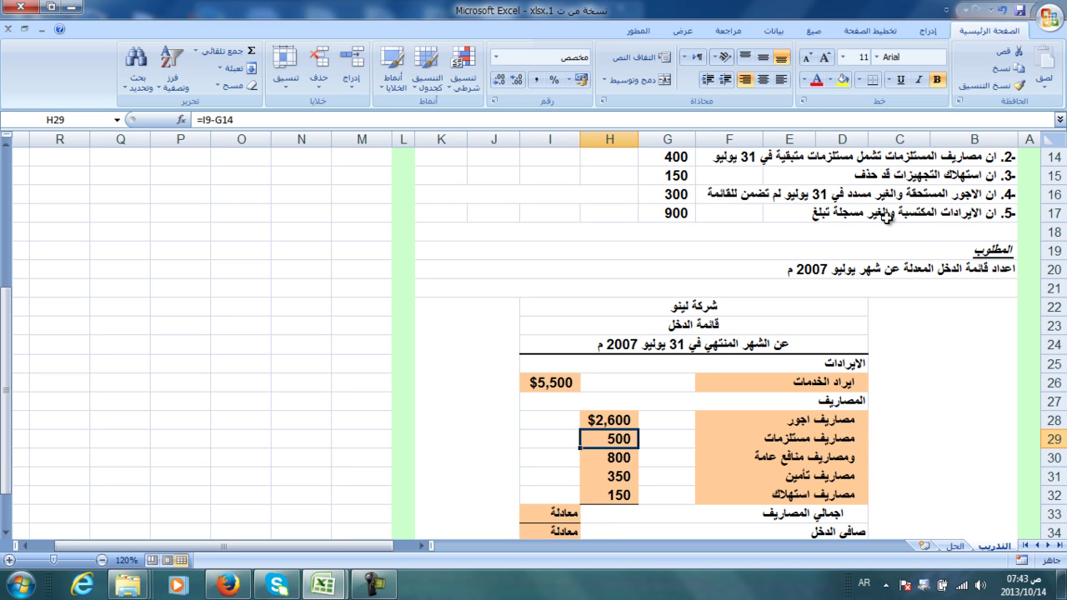
Add the earned but unrecorded revenue in G17 to the service revenue in I26, making the formula =C9+G17
click(562, 383)
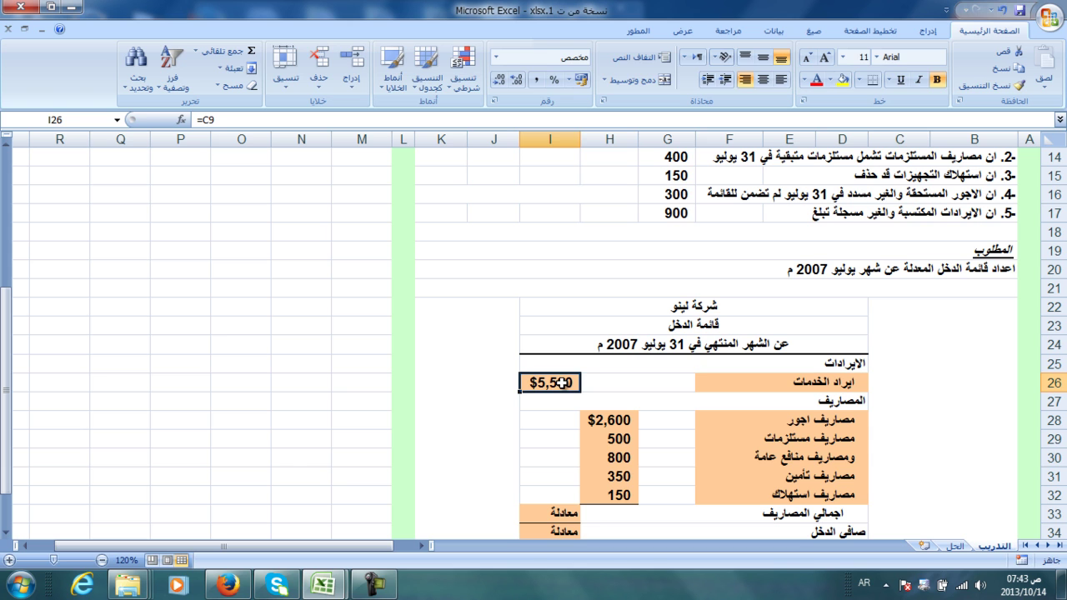
double_click(562, 383)
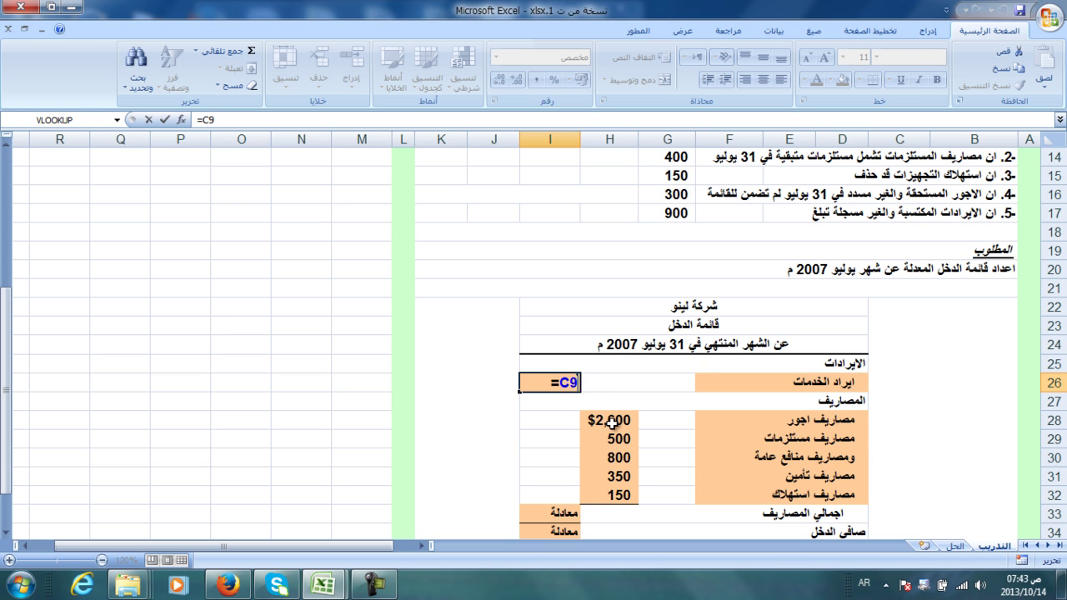
text(+)
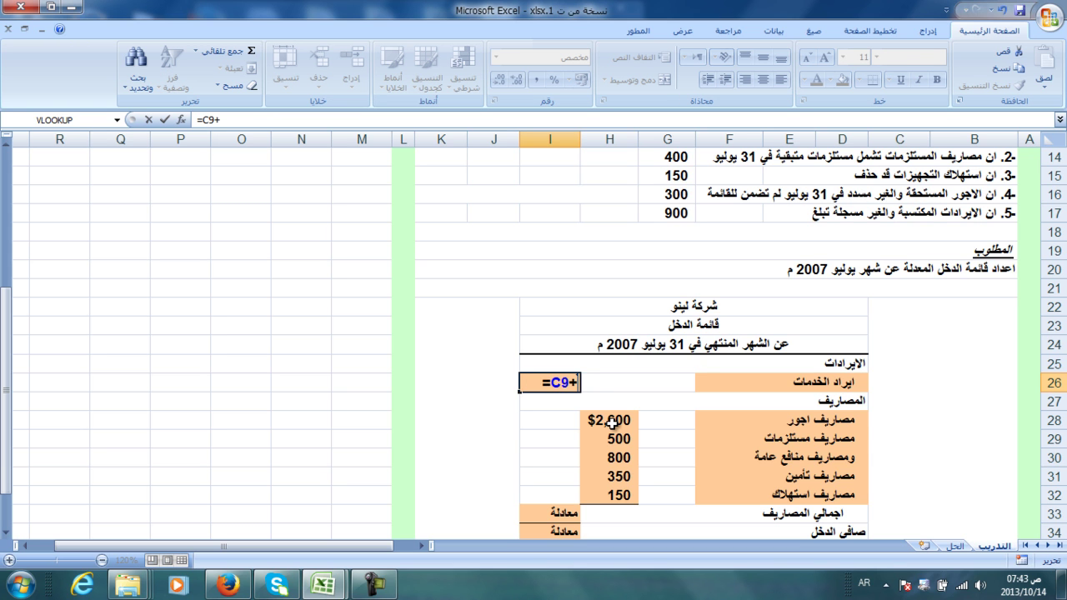
click(663, 214)
key(Return)
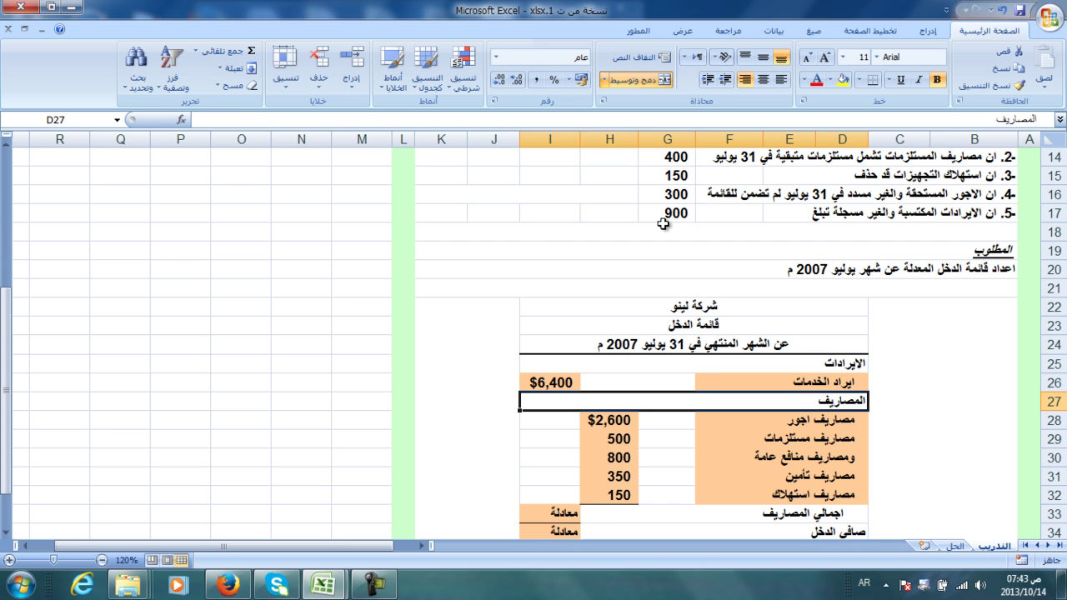
Calculate total expenses in I33 with AutoSum over the expense amounts H28 to H32
scroll(662, 224, down, 2)
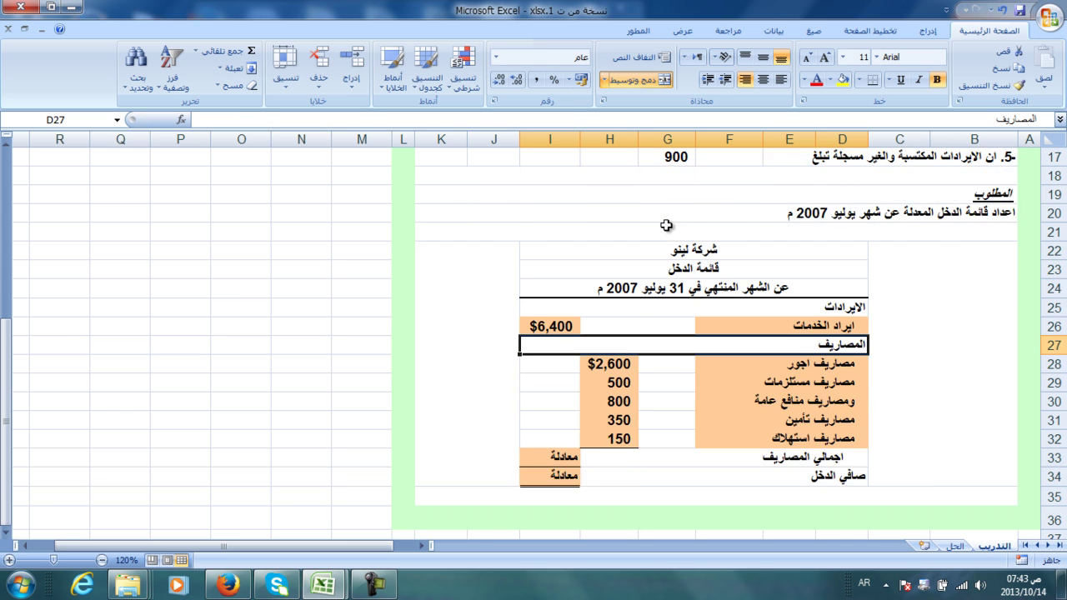
click(542, 400)
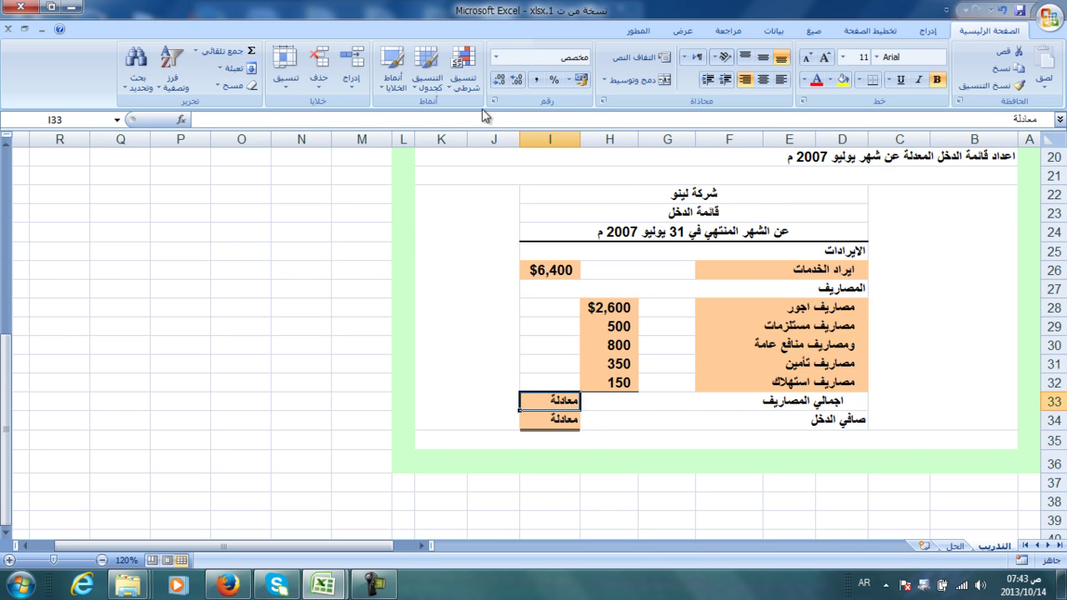
click(238, 50)
drag(597, 307, 603, 380)
key(Return)
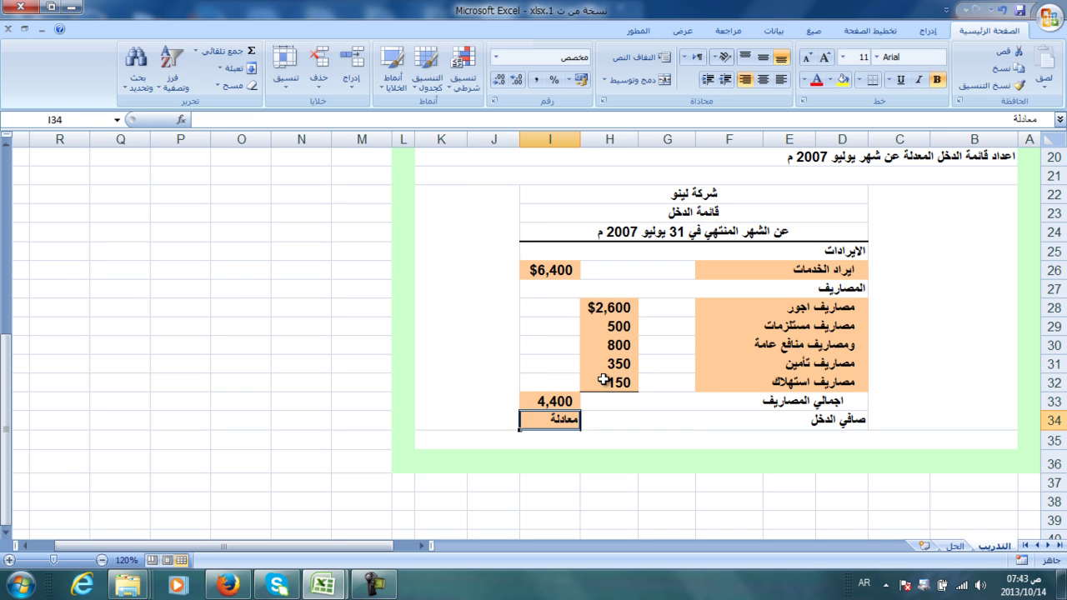
Calculate net income in I34 as service revenue minus total expenses with the formula =I26-I33
text(=)
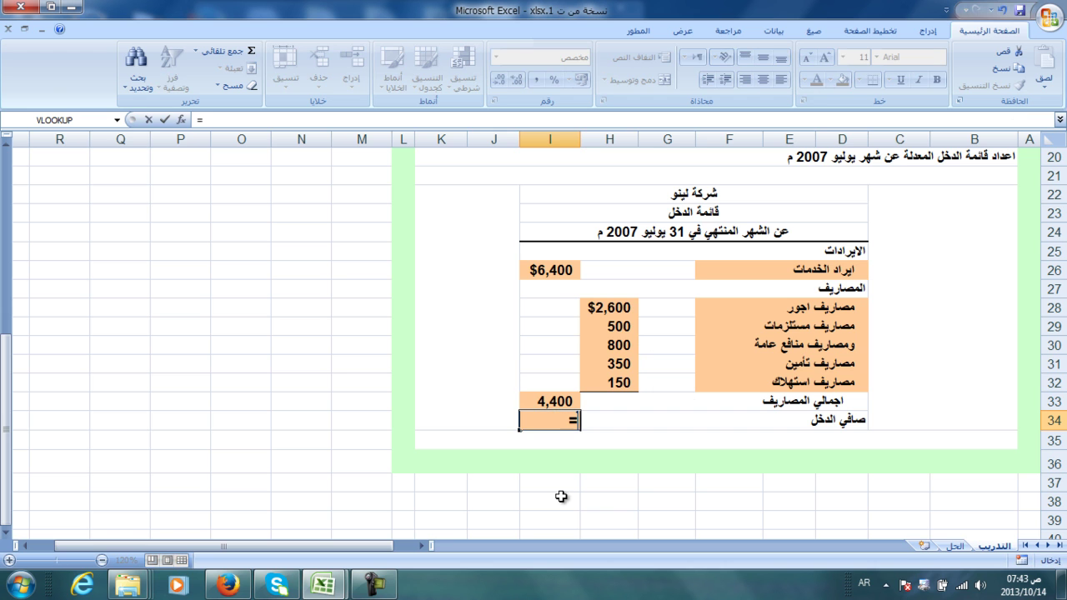
click(558, 271)
text(-)
click(567, 402)
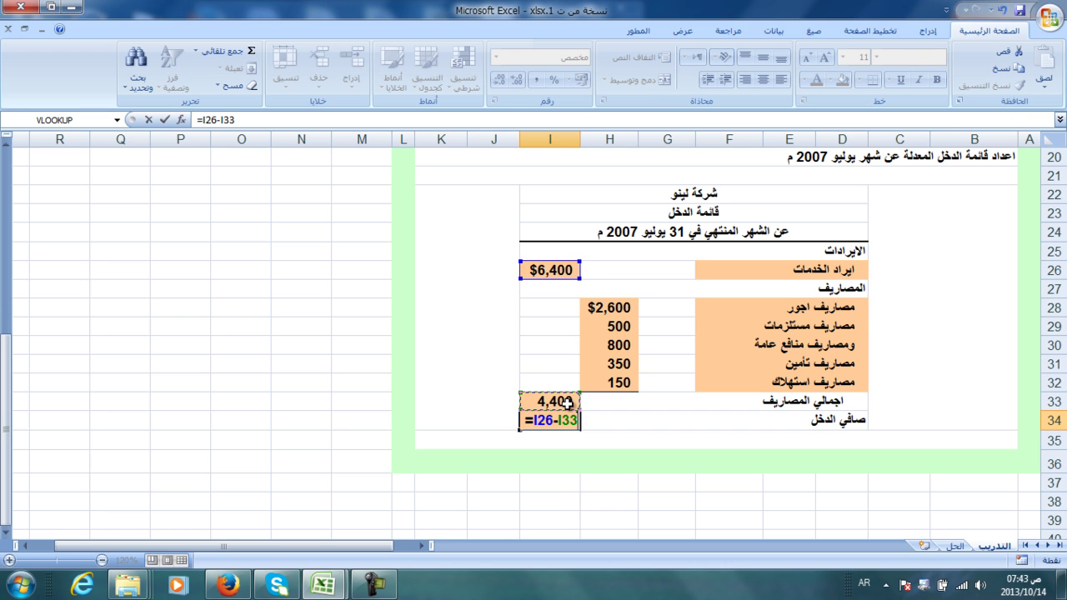
key(Return)
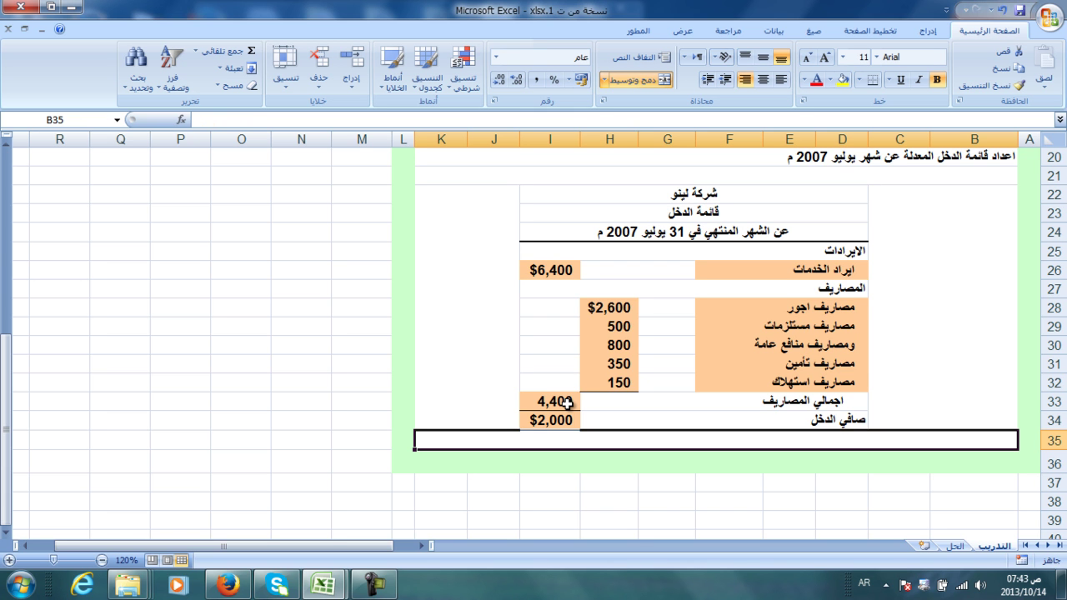
click(374, 584)
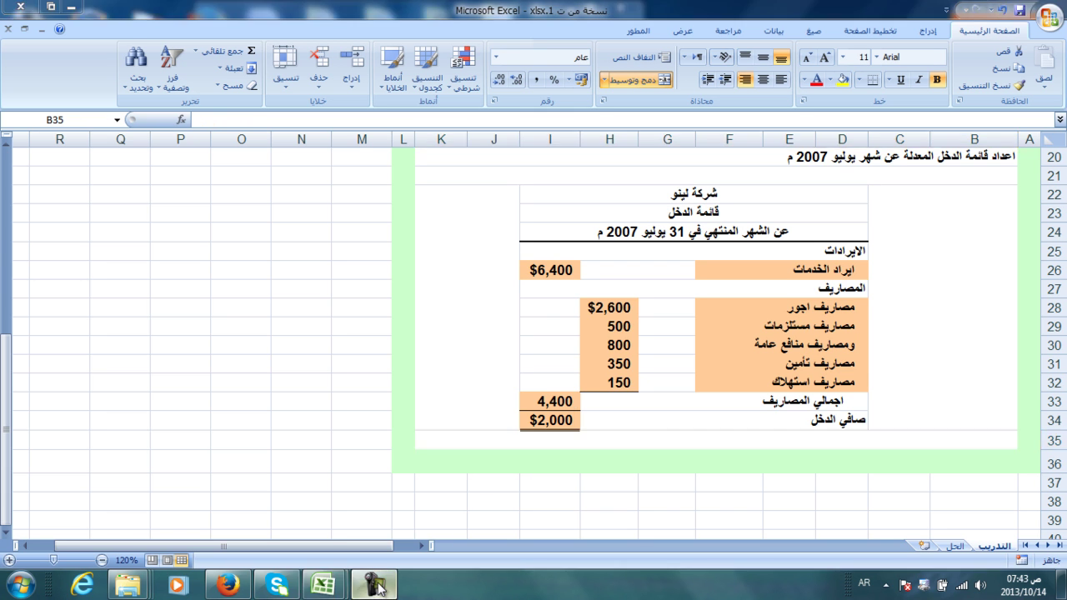